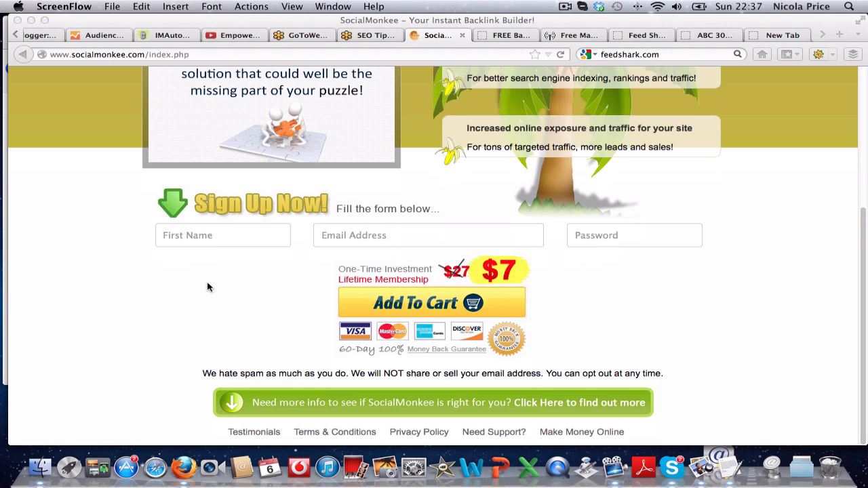
Log in to the SocialMonkee members area with the prefilled account credentials.
scroll(205, 286, "up", 2)
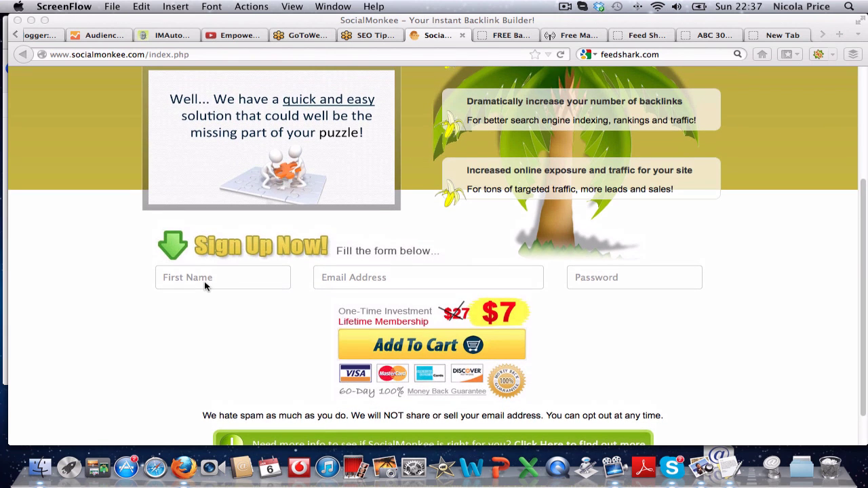
scroll(204, 286, "up", 5)
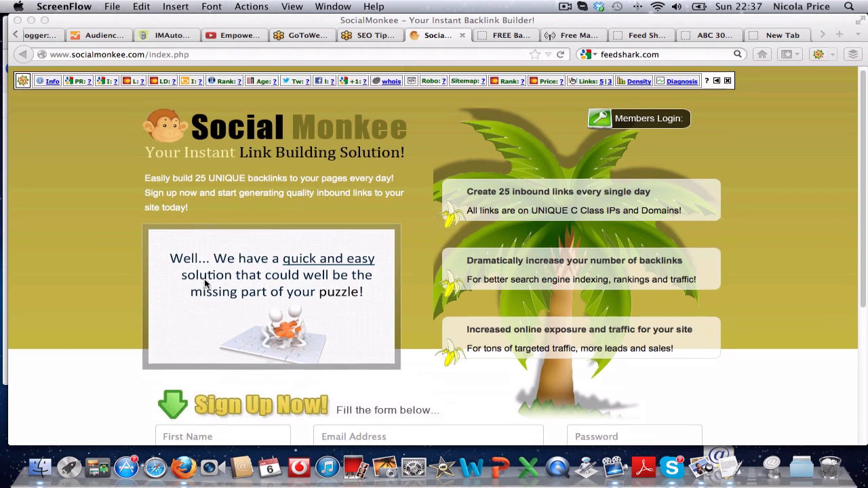
scroll(205, 285, "down", 2)
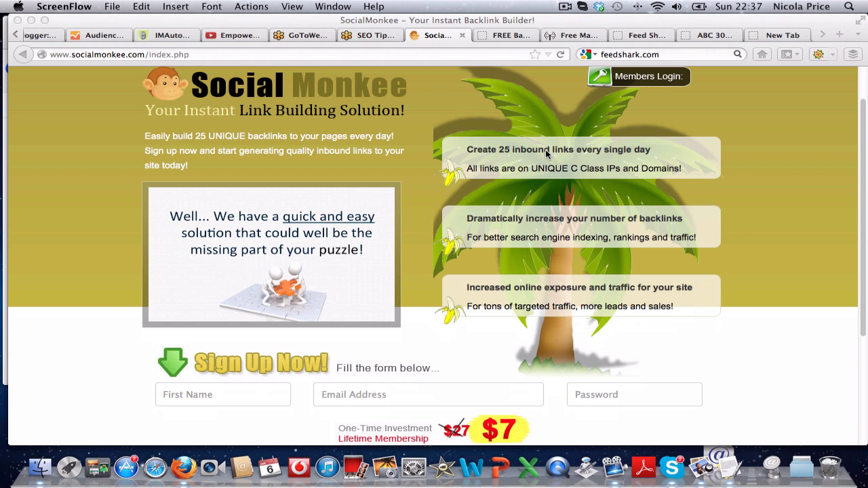
scroll(426, 333, "down", 6)
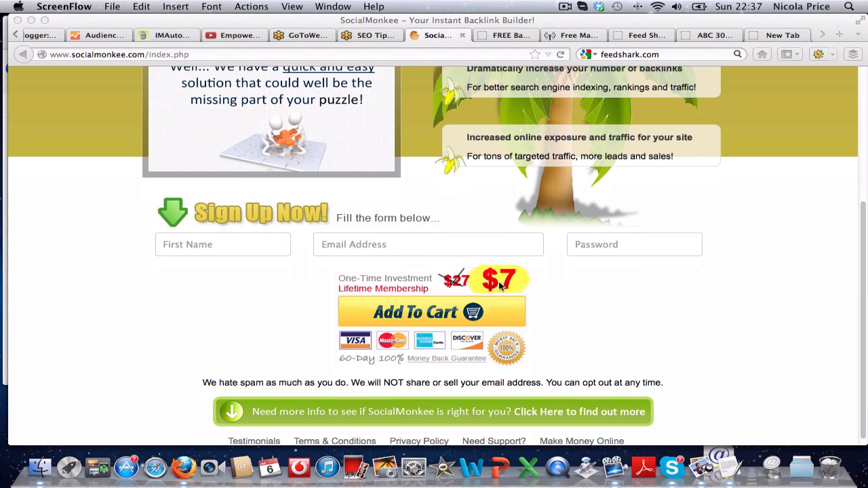
scroll(234, 266, "up", 8)
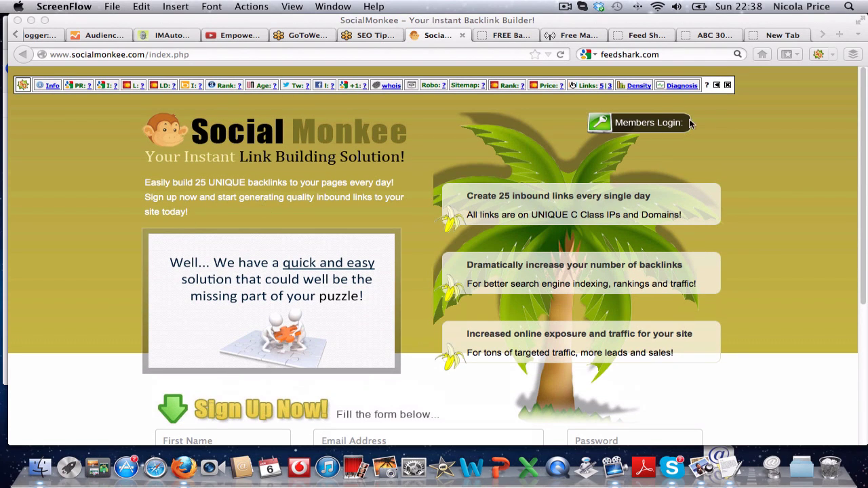
left_click(750, 172)
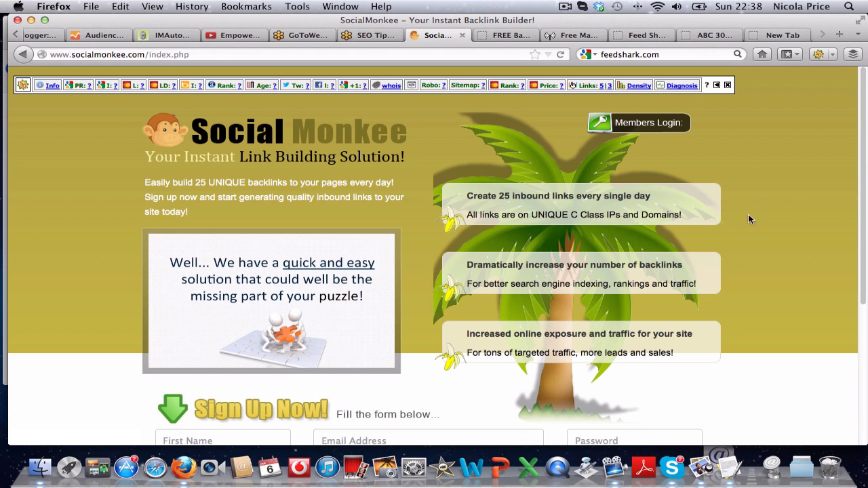
left_click(670, 135)
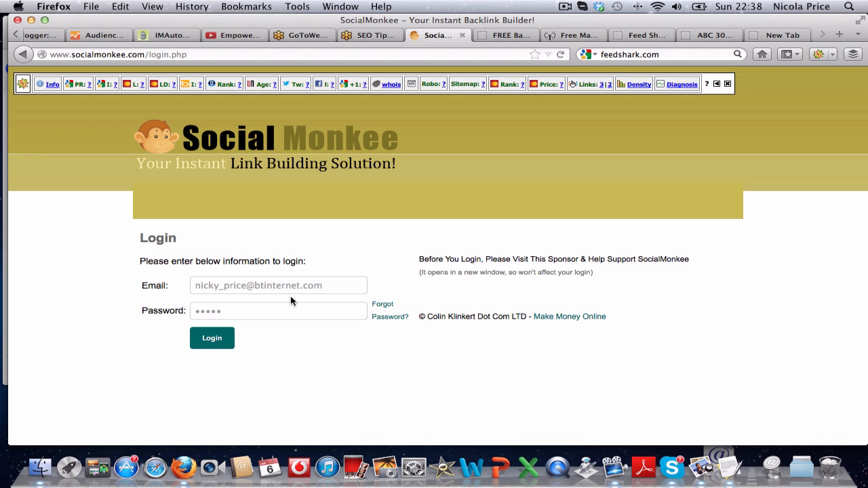
left_click(207, 339)
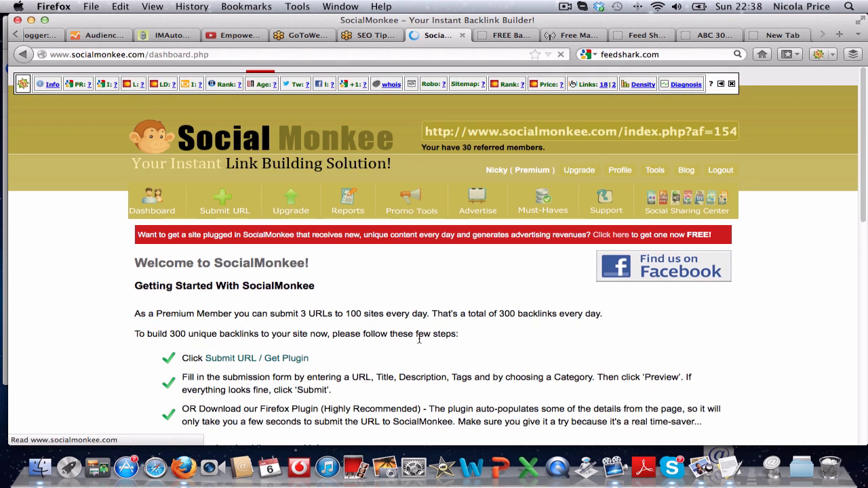
Open the SocialMonkee form for submitting a URL and bring its entry fields into view.
scroll(412, 347, "down", 5)
scroll(411, 348, "down", 7)
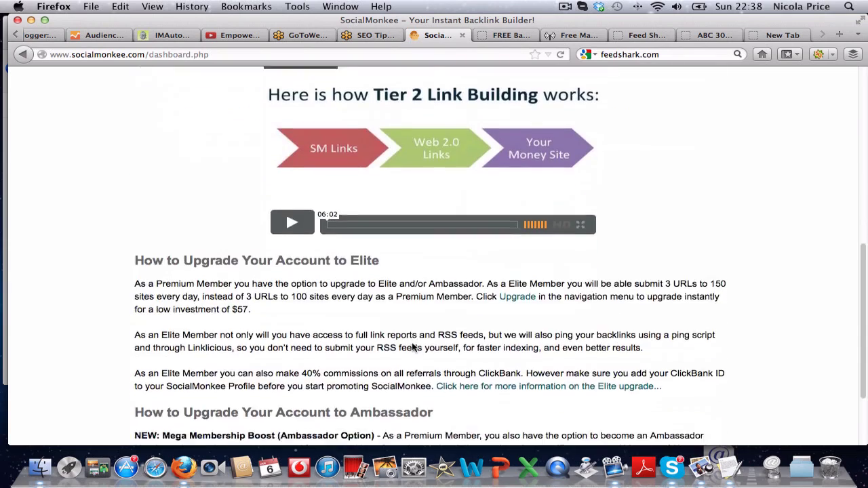
scroll(412, 347, "up", 12)
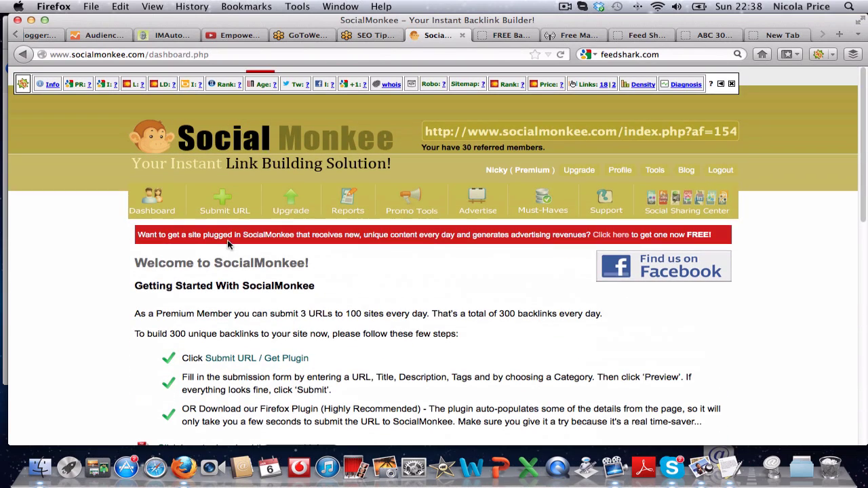
left_click(226, 208)
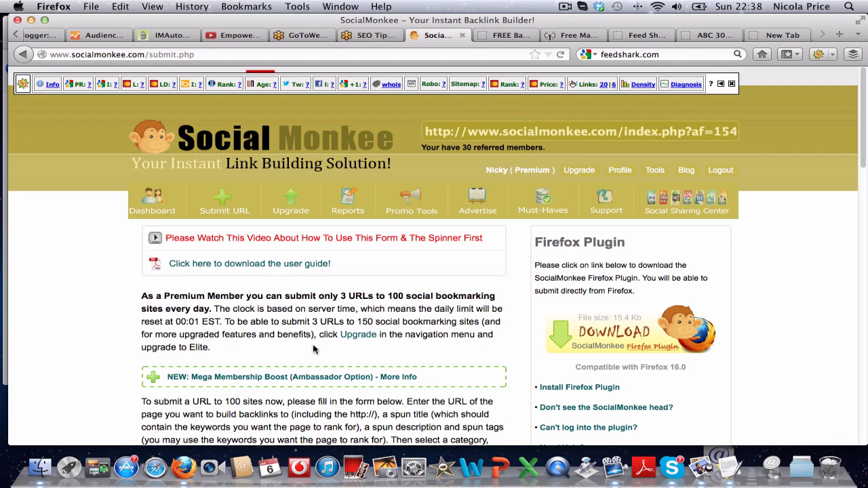
scroll(329, 346, "down", 3)
scroll(330, 346, "down", 5)
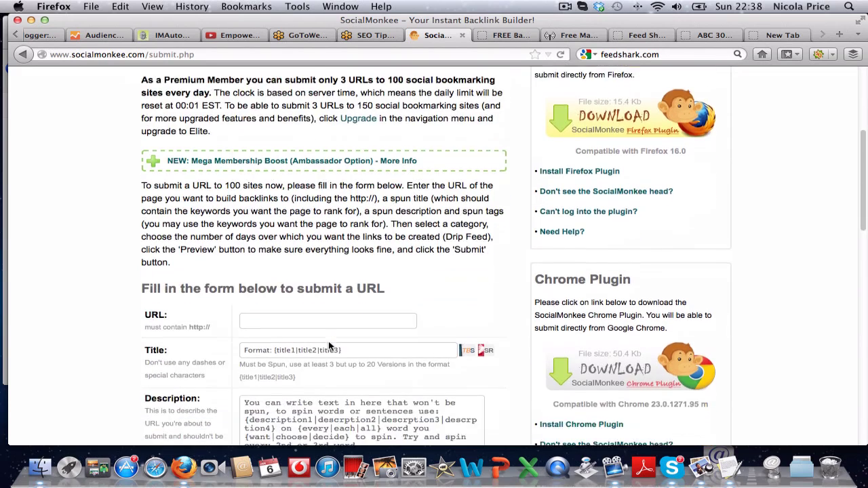
scroll(329, 342, "down", 1)
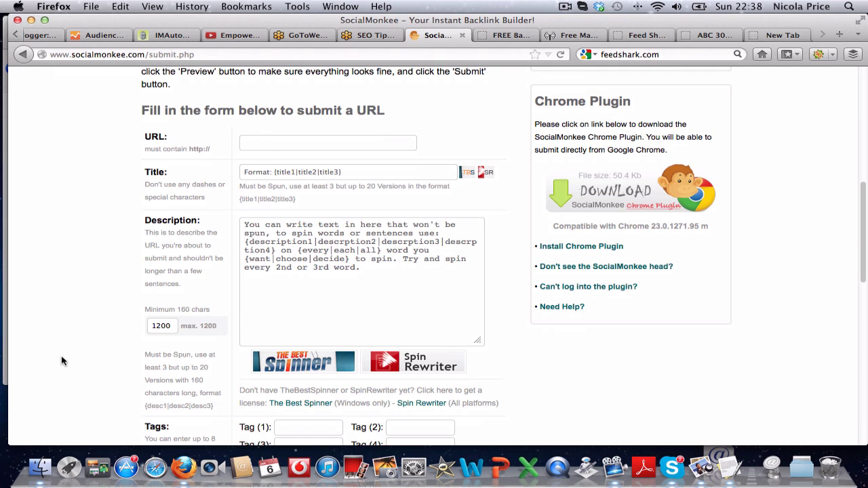
left_click(728, 468)
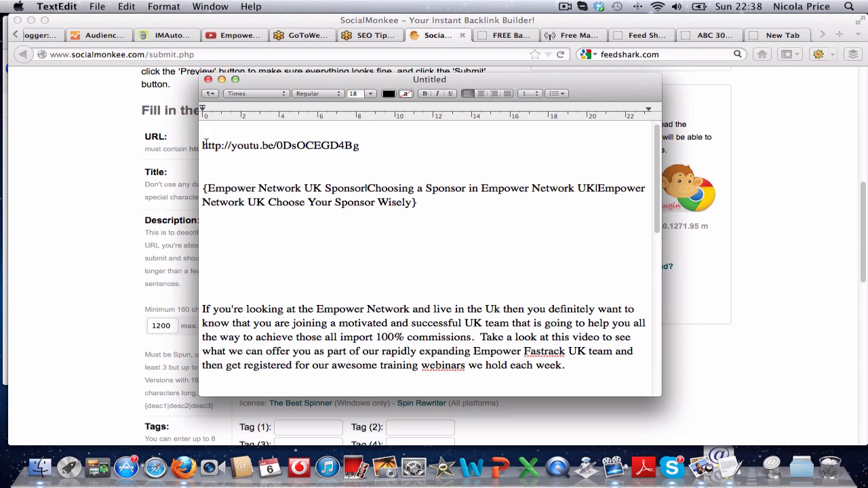
left_click_drag(202, 146, 367, 153)
key("super+c")
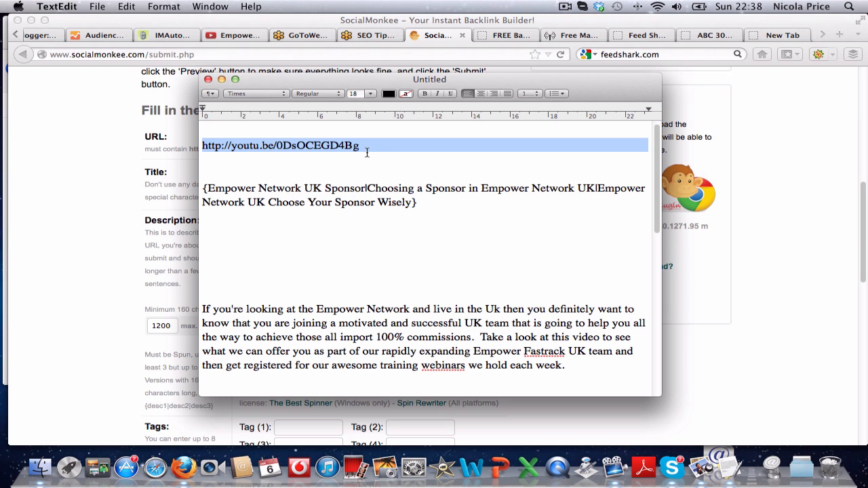
left_click(56, 150)
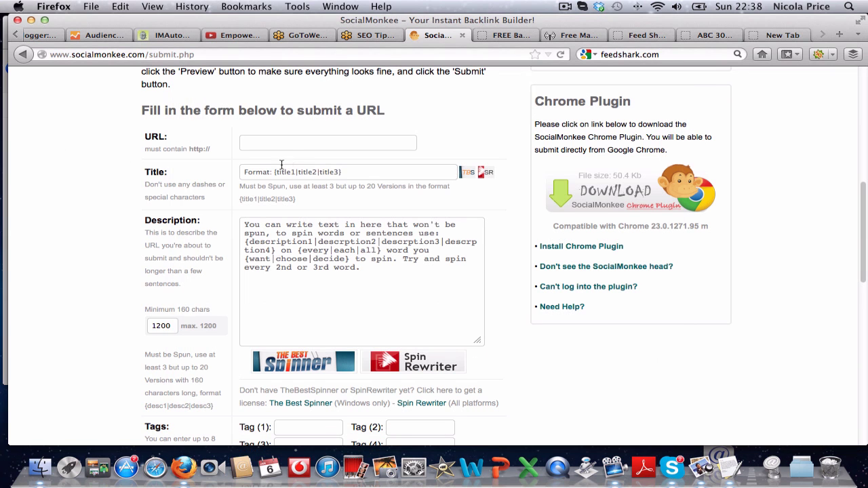
left_click(280, 143)
key("super+v")
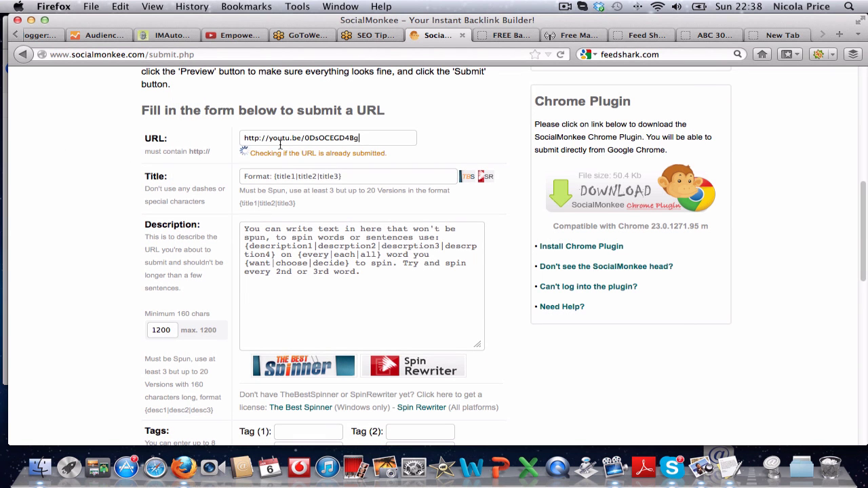
In the TextEdit document, start a sample spun title reading "{Empower Network UK Sponsor|" below the existing title.
left_click(263, 177)
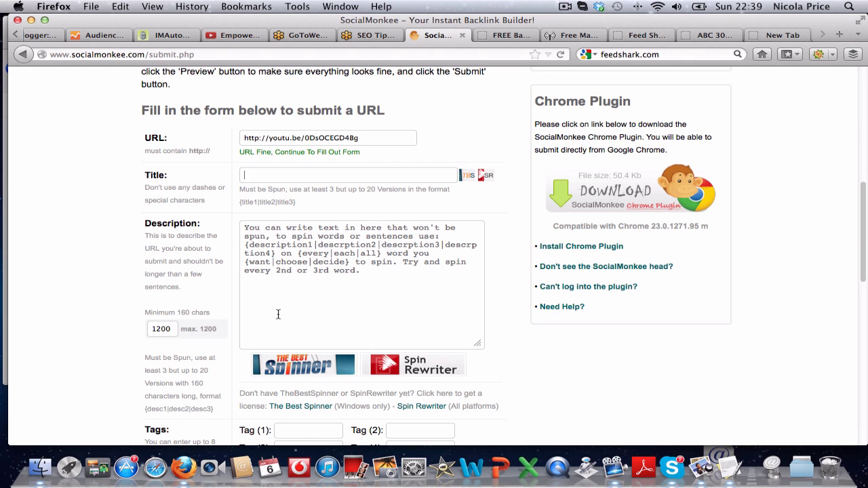
scroll(278, 298, "down", 1)
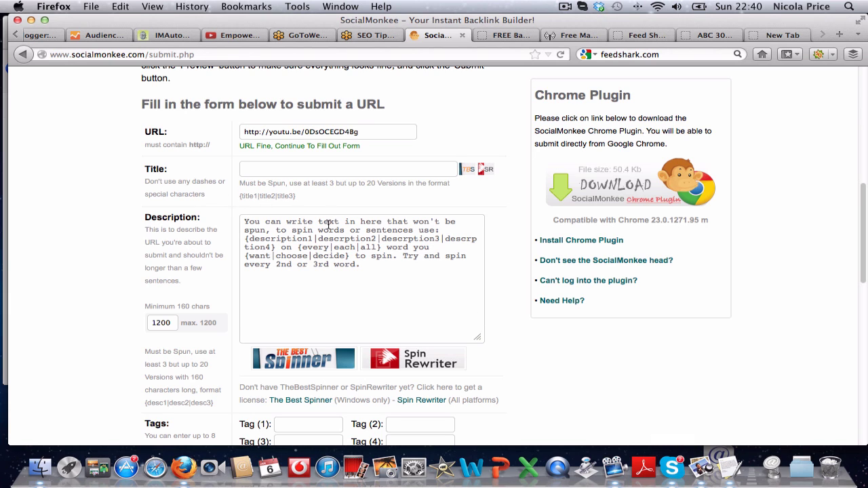
left_click(729, 468)
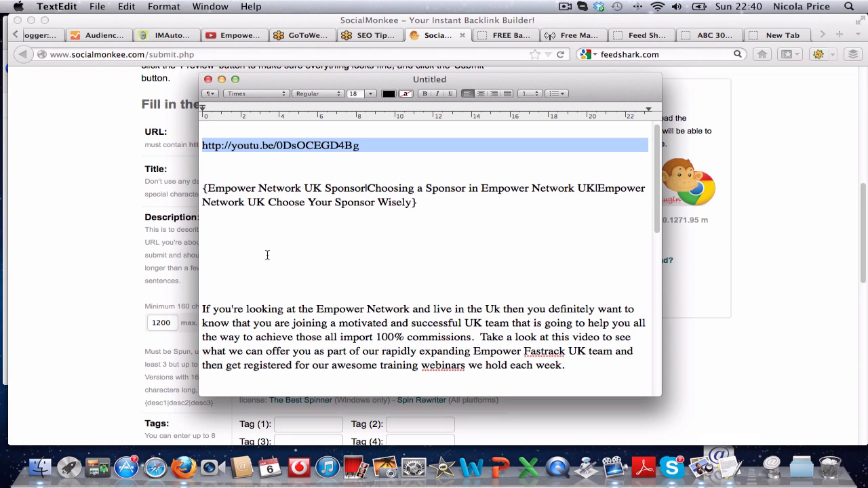
left_click(216, 240)
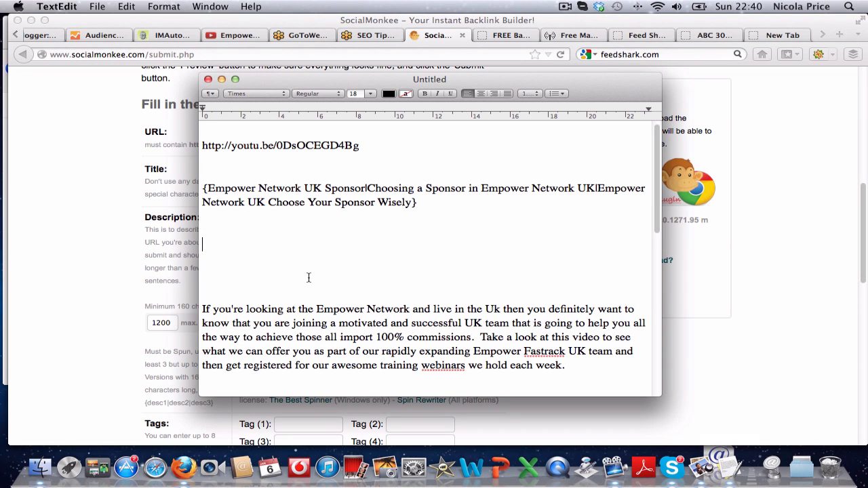
type("Empower Netwo")
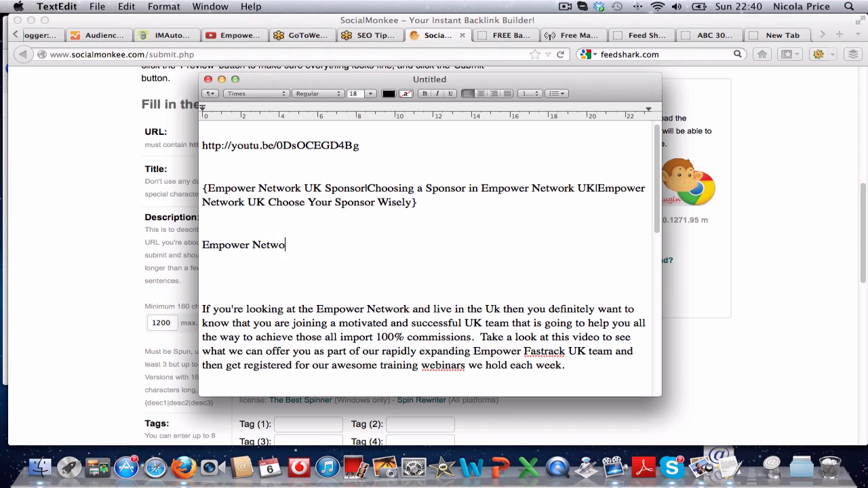
type("rk UK Spons")
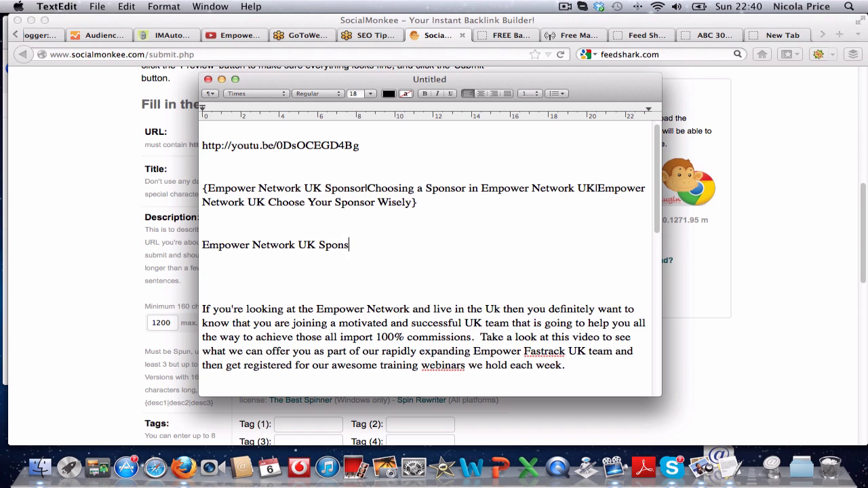
type("or")
left_click(202, 243)
type("{")
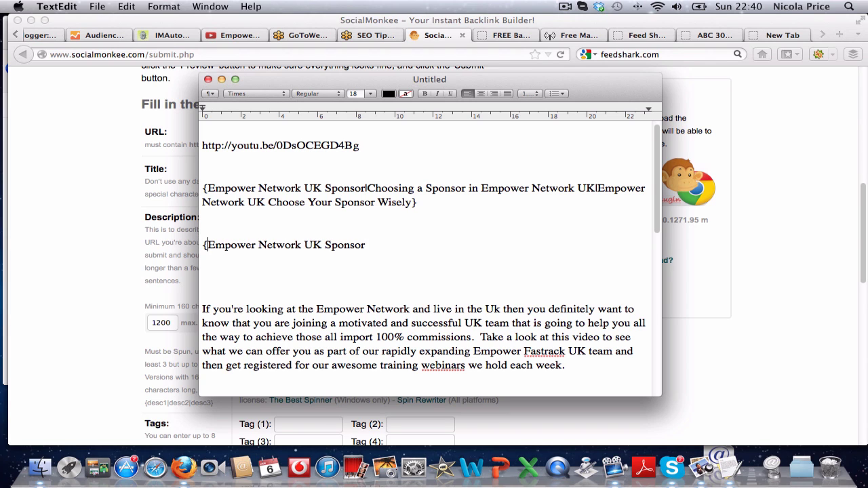
left_click(388, 245)
key("BackSpace")
type("|")
type("|")
Add "|Choosing an Empower Network Sponsor? Beware" as a fourth variant before the closing brace of the existing spun title.
left_click(413, 202)
type("|Choosing ")
type("an Empower ")
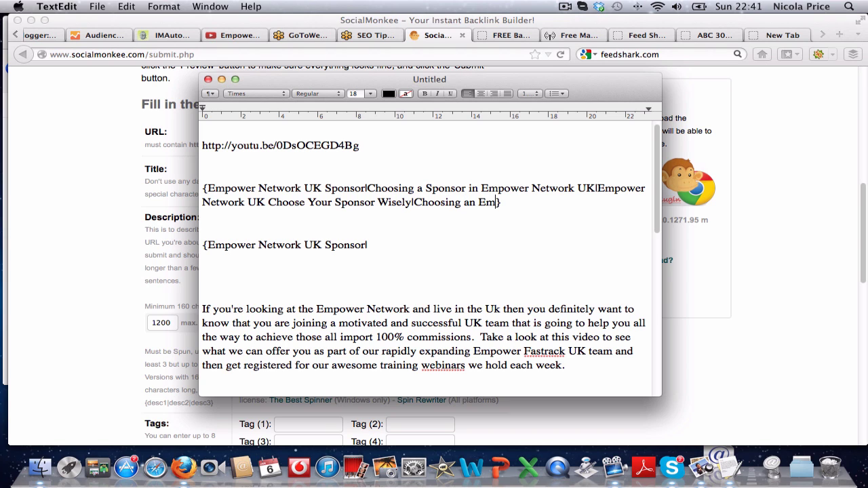
type("Network ")
type("Sponsor")
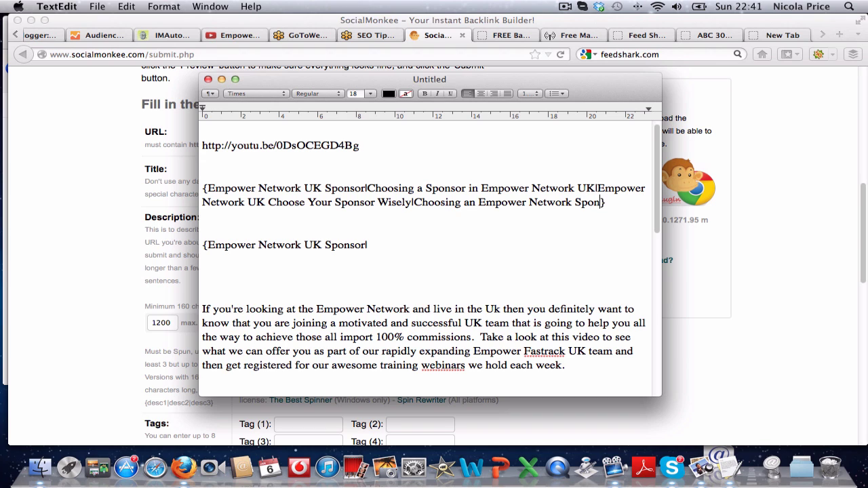
type("? Beware")
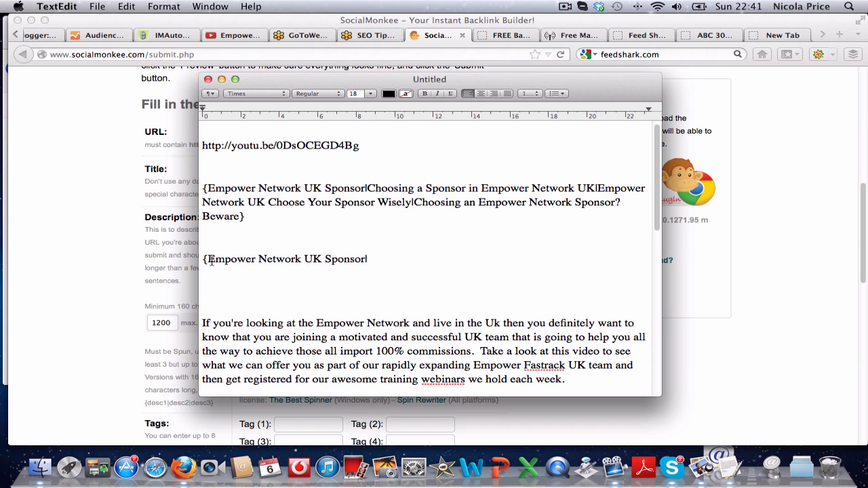
Delete the sample title line below the existing title and select the complete four-variant spun title.
left_click_drag(202, 259, 522, 258)
key("BackSpace")
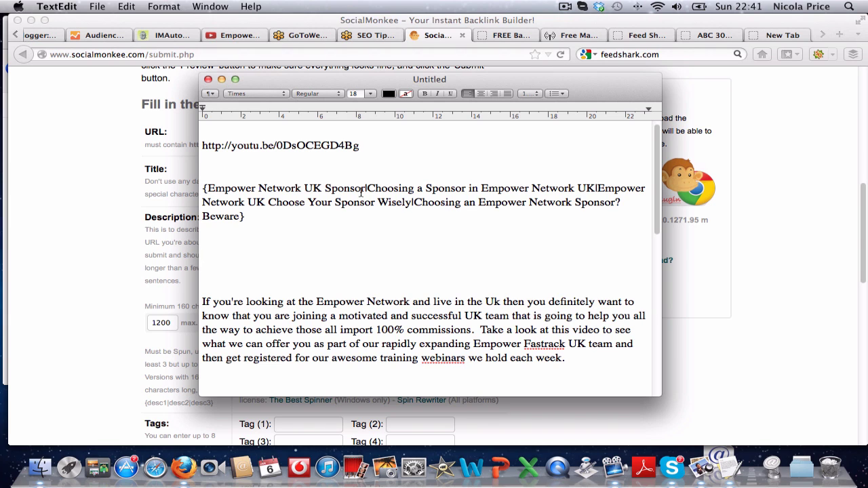
left_click_drag(203, 189, 262, 216)
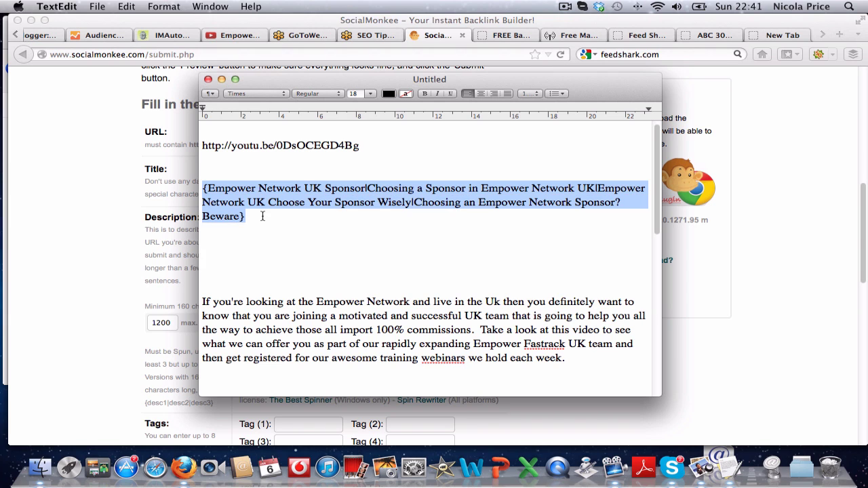
key("super+v")
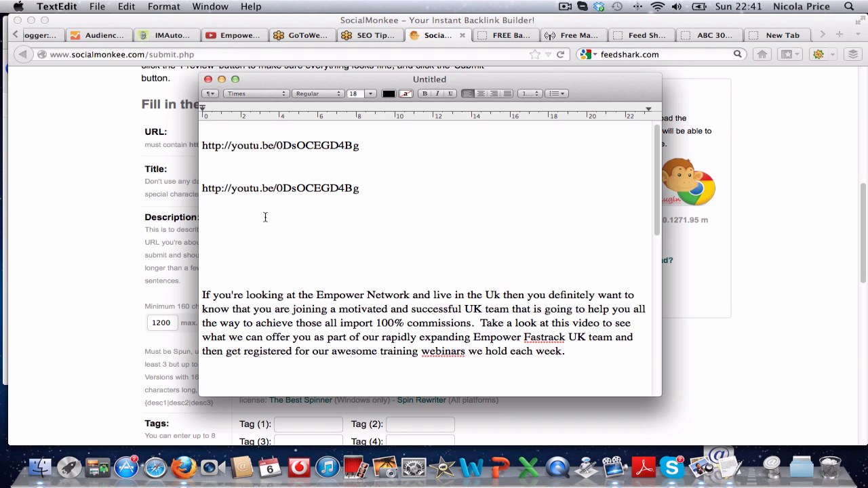
left_click(133, 8)
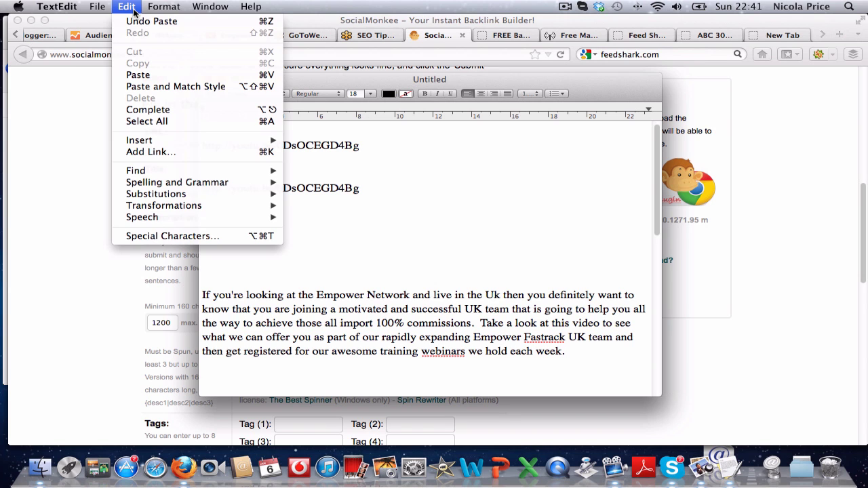
left_click(151, 21)
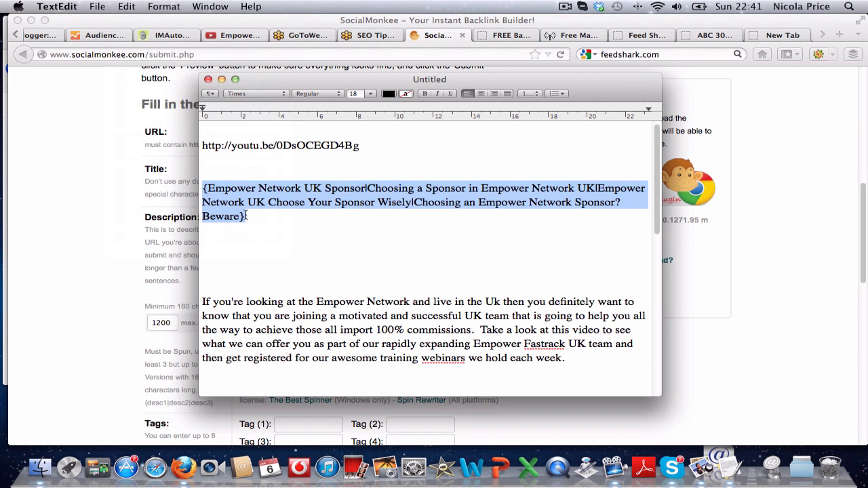
Copy the selected four-variant spun title into the Title field of the SocialMonkee form.
left_click(57, 211)
left_click(269, 170)
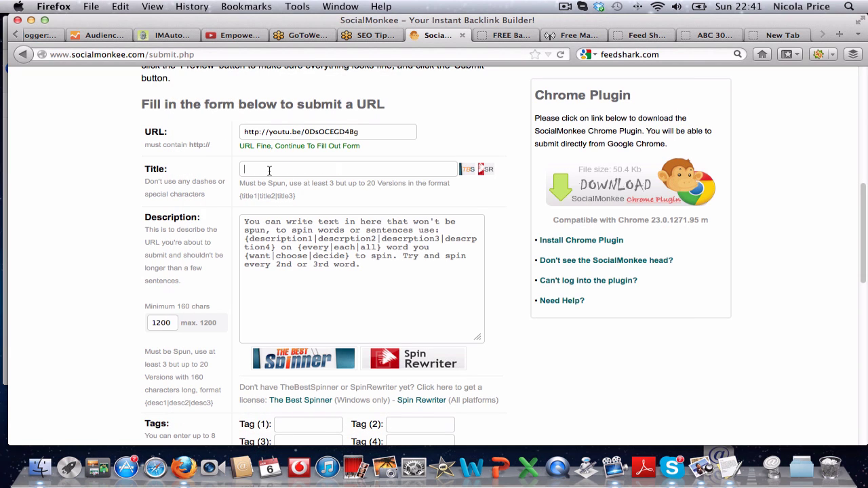
key("super+v")
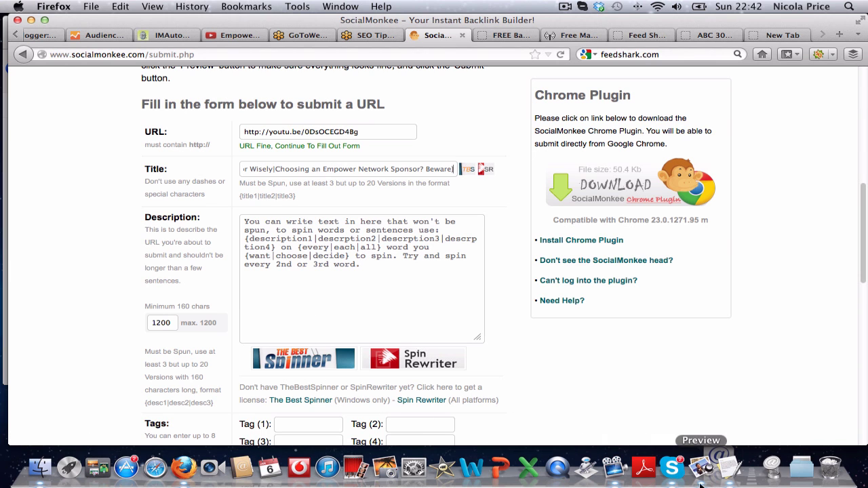
Switch to the TextEdit document and correct "Uk" to "UK" in the first line of the plain description paragraph.
left_click(676, 475)
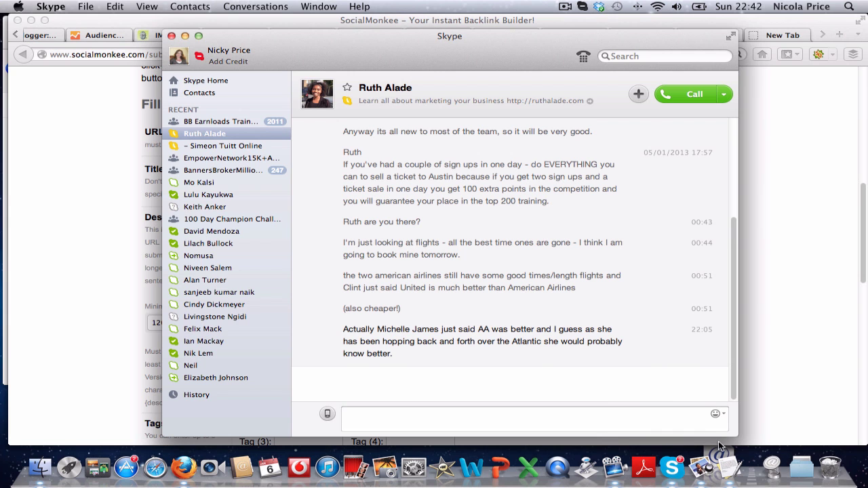
left_click(771, 421)
left_click(726, 468)
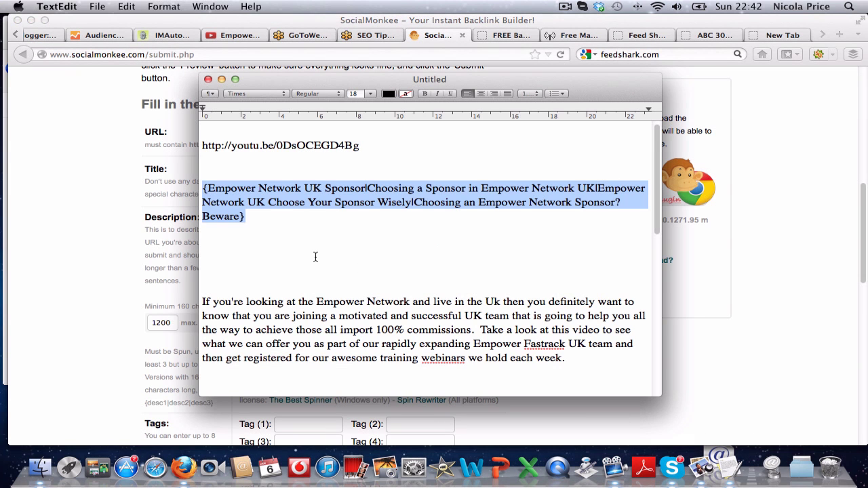
scroll(315, 257, "down", 5)
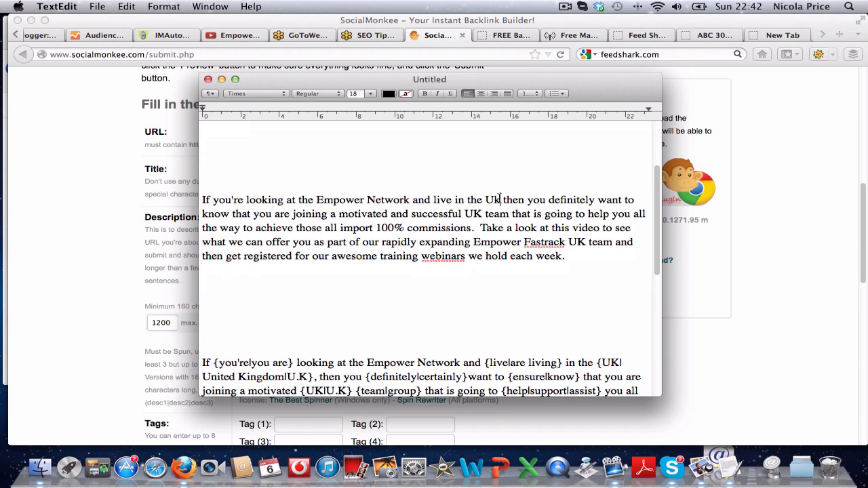
key("BackSpace")
type("K")
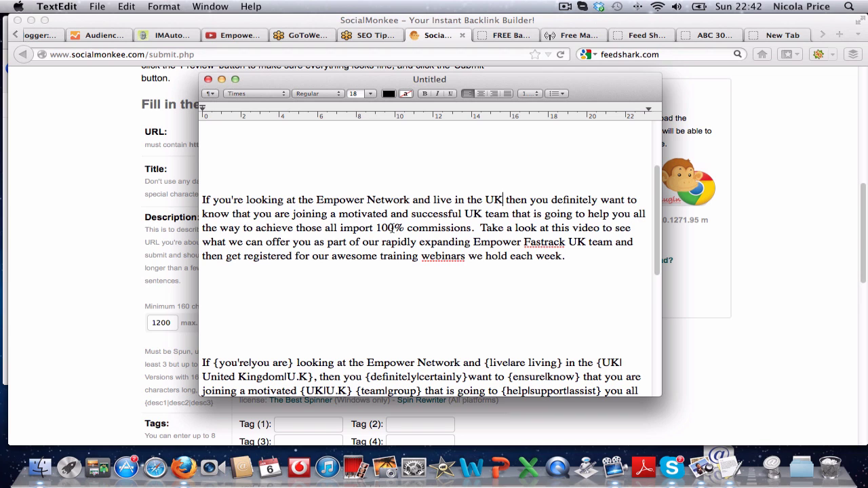
Copy the whole plain description paragraph into the Description field of the SocialMonkee form.
left_click_drag(203, 200, 573, 252)
key("super+c")
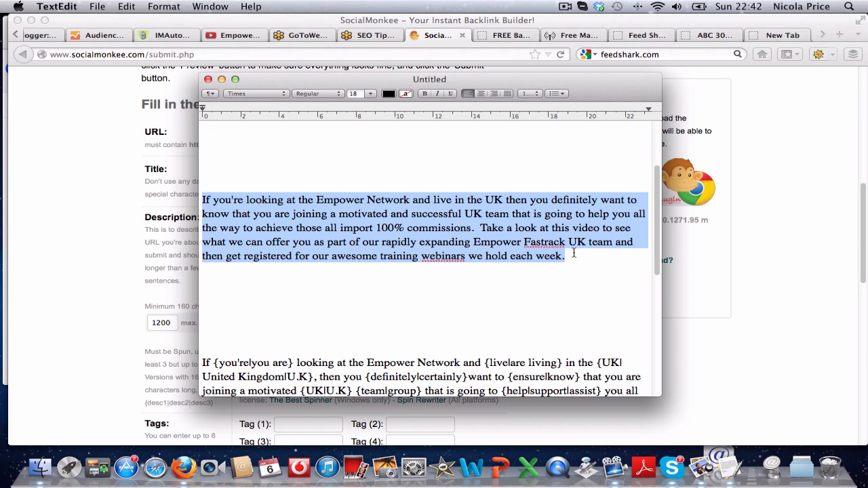
left_click(48, 222)
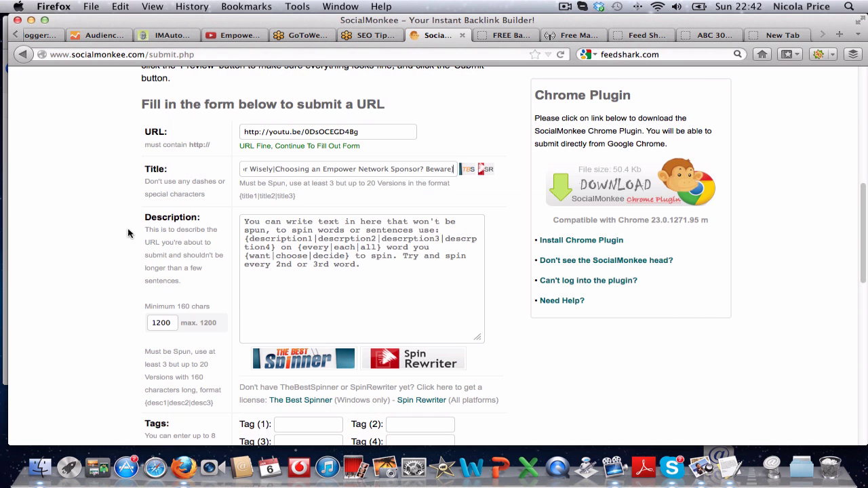
left_click(284, 229)
key("super+v")
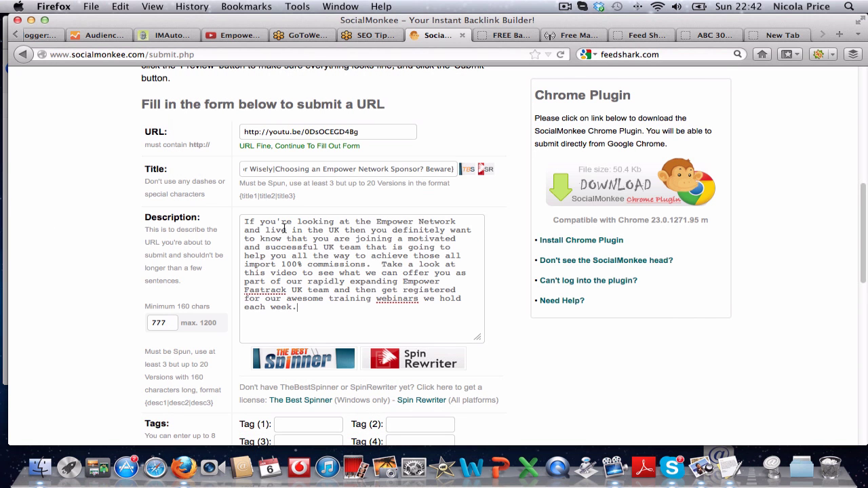
Spin the description with The Best Spinner and close the completion notice.
scroll(284, 229, "up", 1)
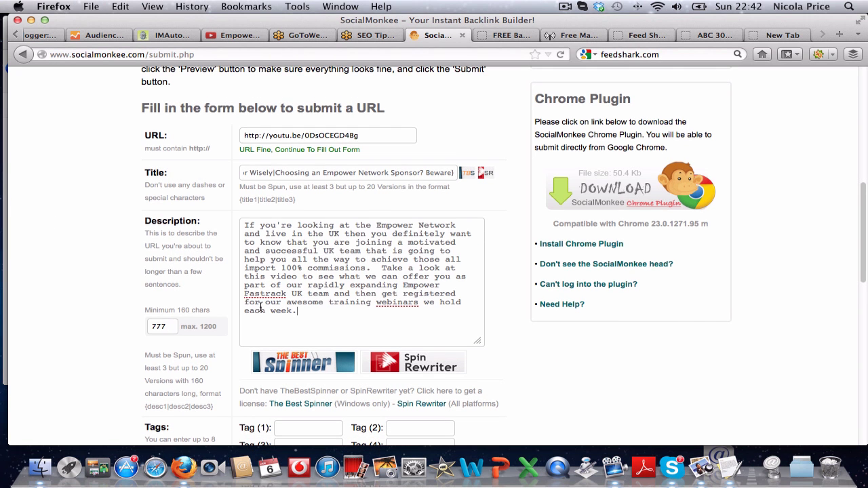
left_click(305, 366)
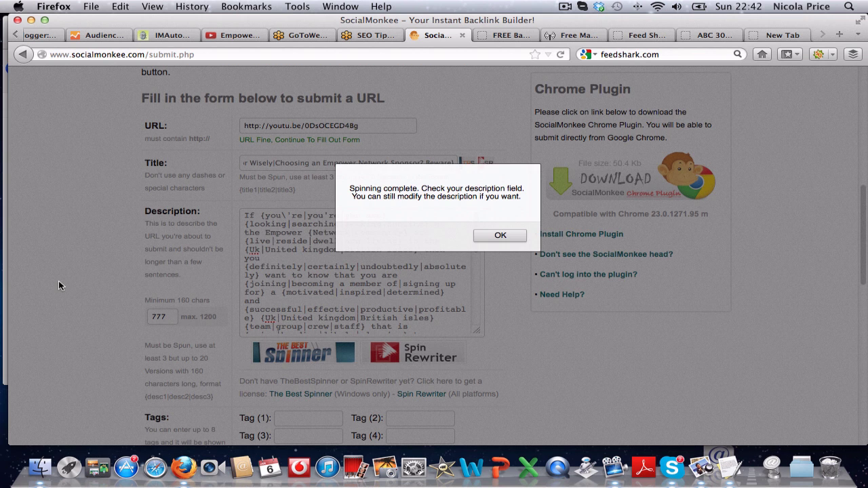
left_click(482, 236)
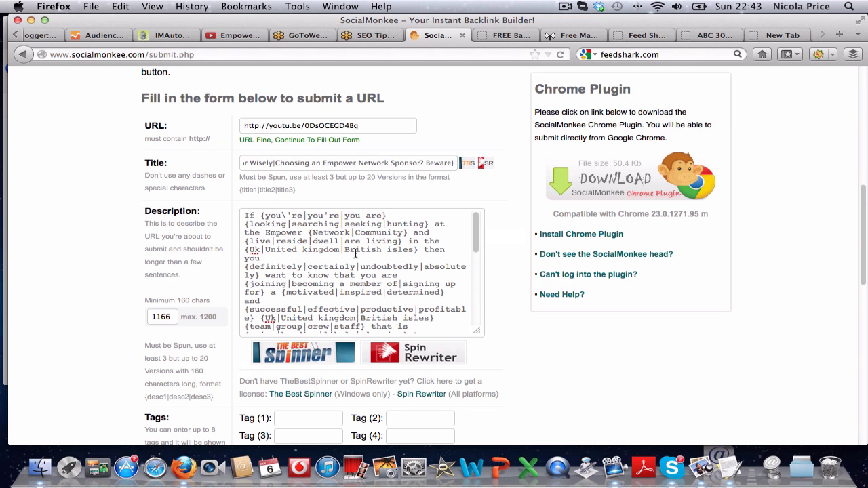
Delete the end of the generated description after "{100|one hundred|a hundred}%" and select the last lines that remain.
scroll(298, 317, "down", 10)
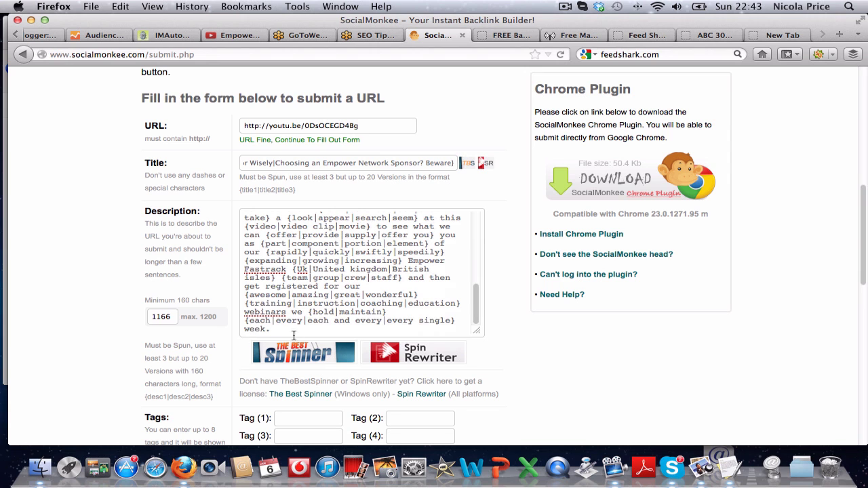
left_click_drag(286, 333, 236, 202)
key("super+v")
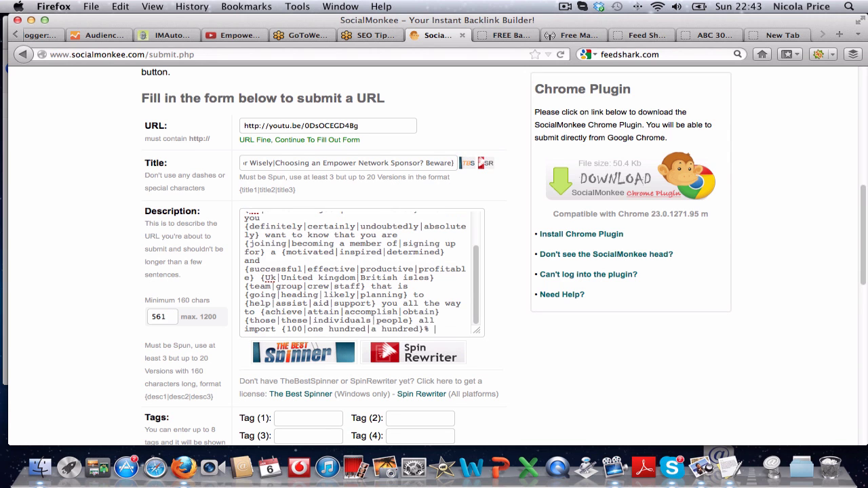
left_click_drag(245, 286, 518, 418)
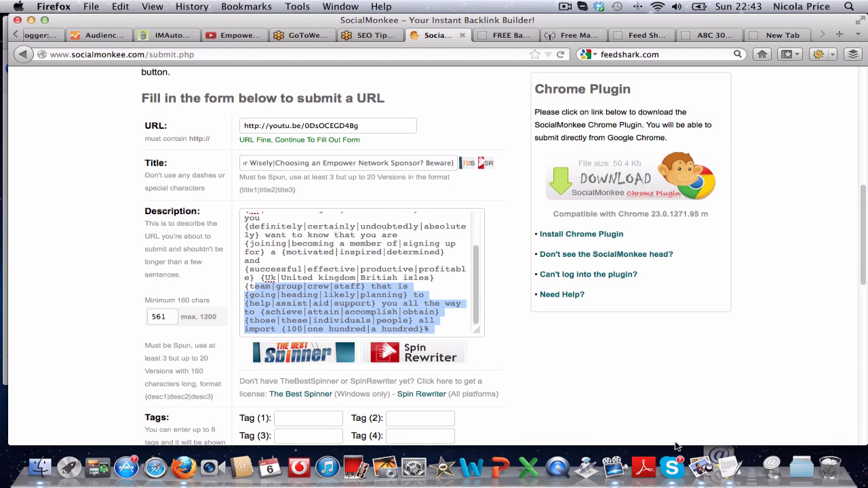
In TextEdit, trim the end of the plain description and the gap below it, and complete the first "U.K." variant with a full stop.
left_click(728, 468)
scroll(410, 312, "down", 1)
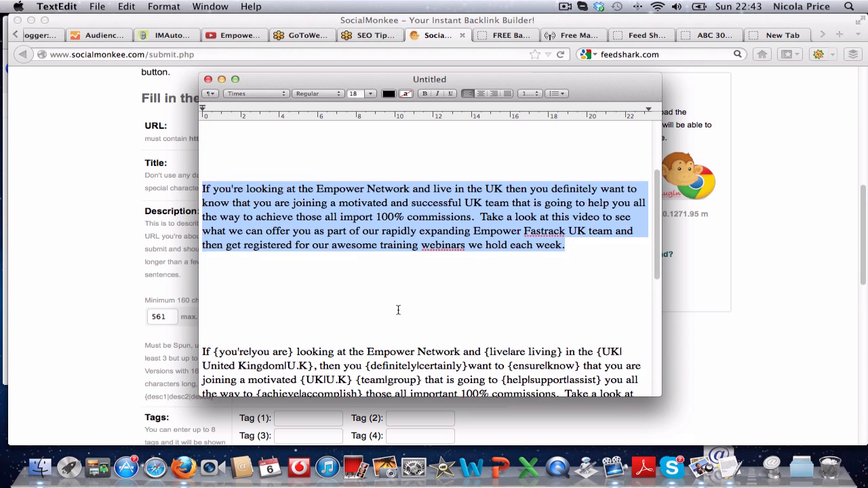
scroll(401, 324, "down", 2)
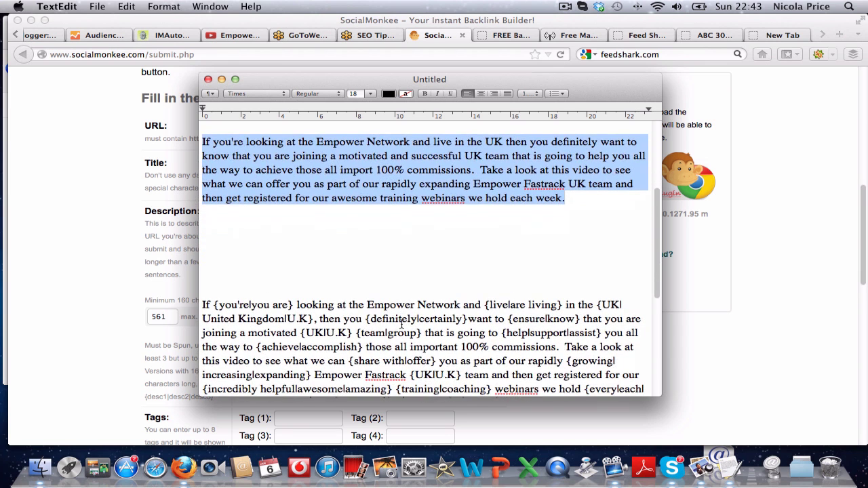
scroll(401, 324, "down", 2)
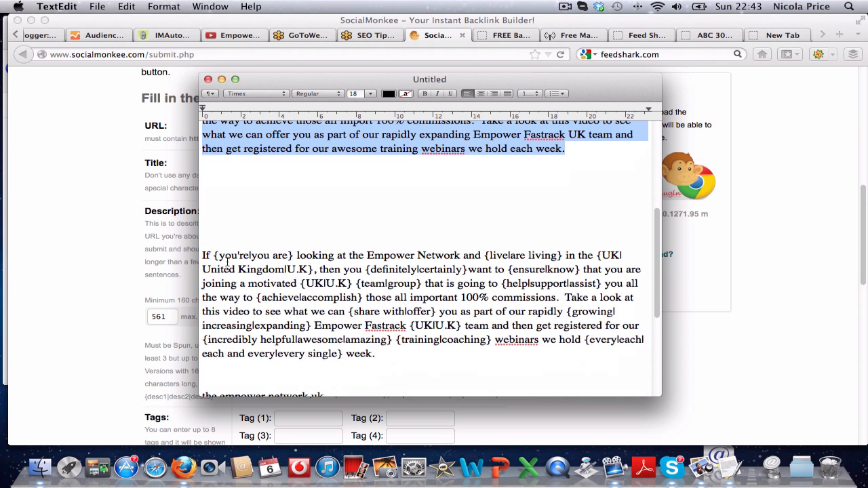
scroll(260, 204, "up", 2)
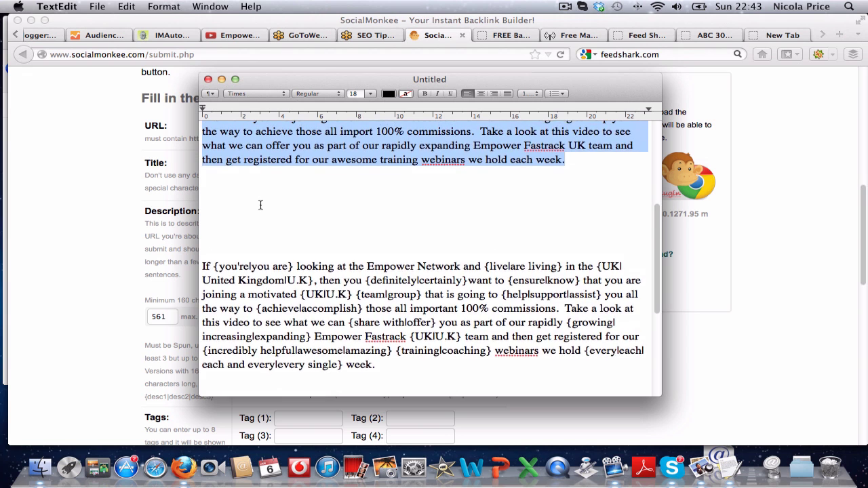
left_click(236, 212)
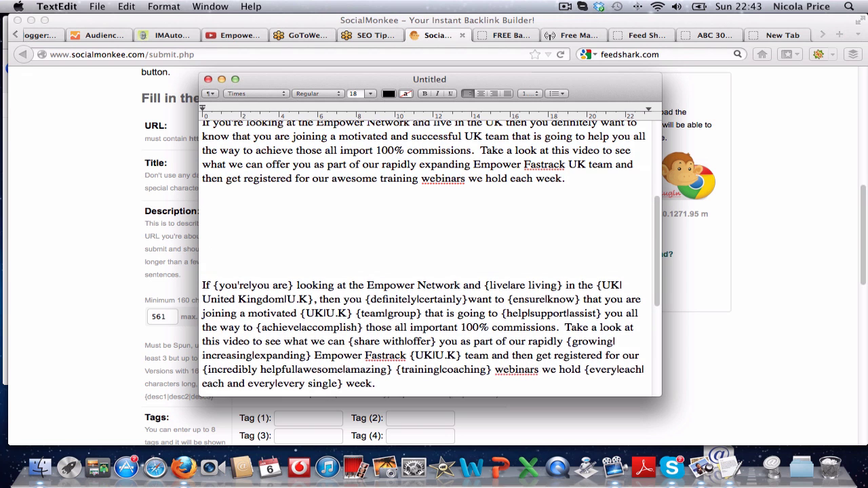
key("BackSpace")
key("BackSpace")
key("BackSpace")
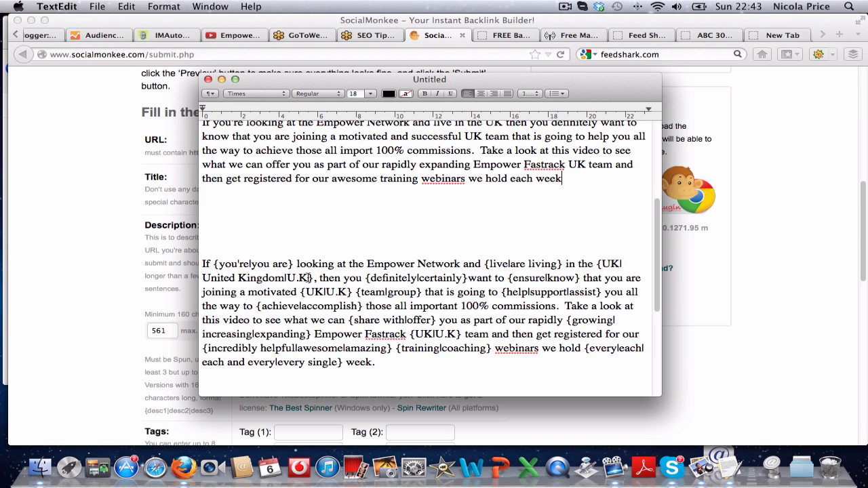
type(".")
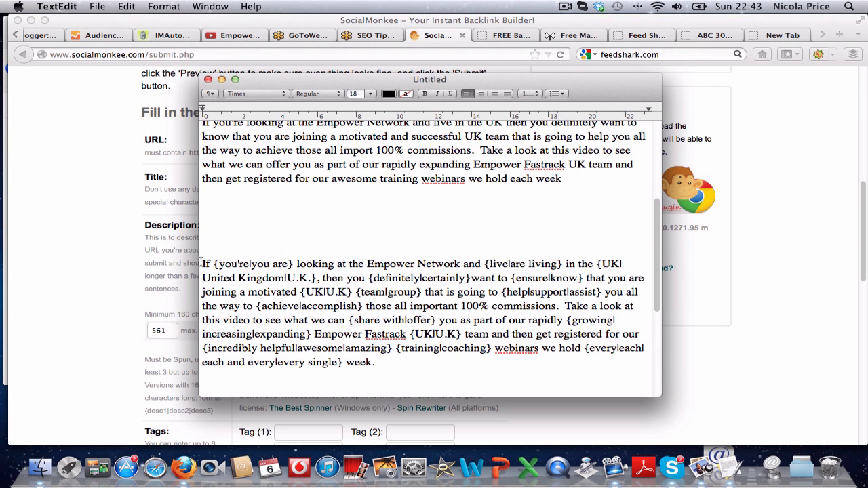
Replace the whole content of the form's Description field with the hand-spun paragraph copied from TextEdit.
left_click_drag(203, 263, 422, 363)
key("super+c")
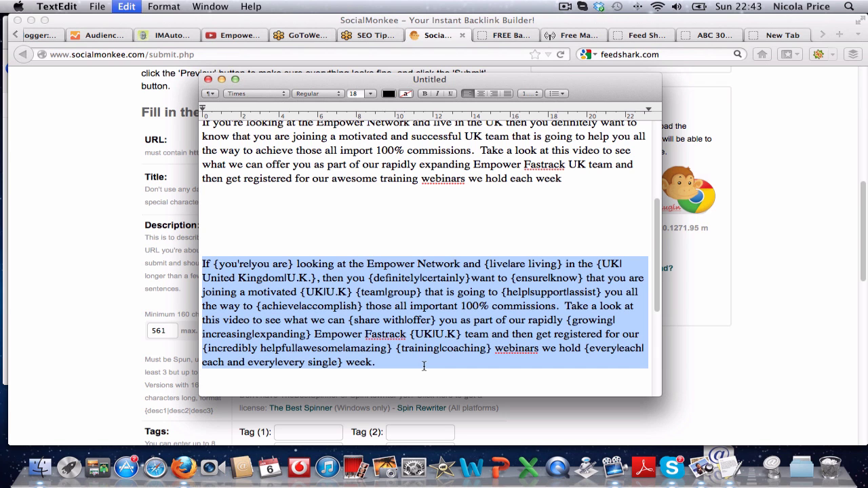
left_click(84, 274)
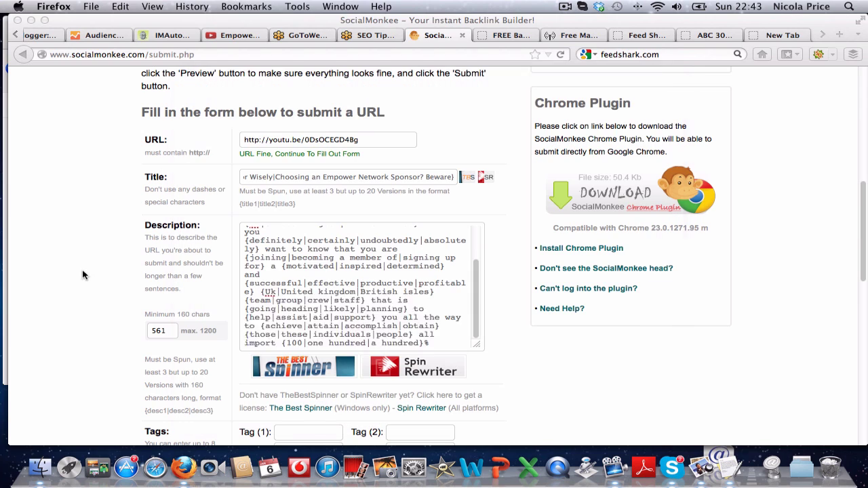
left_click_drag(434, 343, 289, 253)
left_click(289, 253)
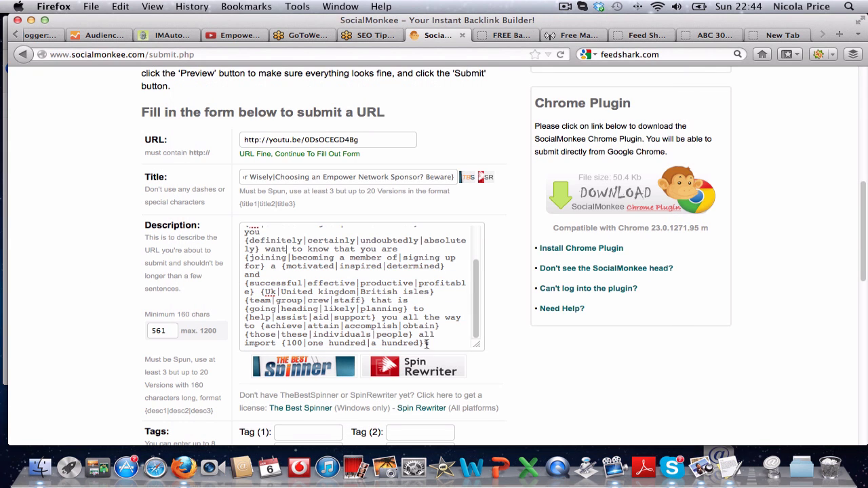
left_click_drag(432, 343, 277, 184)
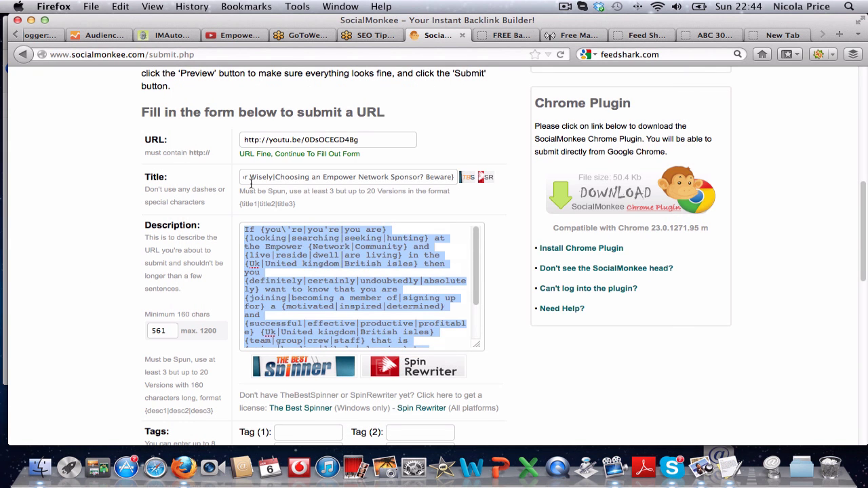
key("BackSpace")
key("super+v")
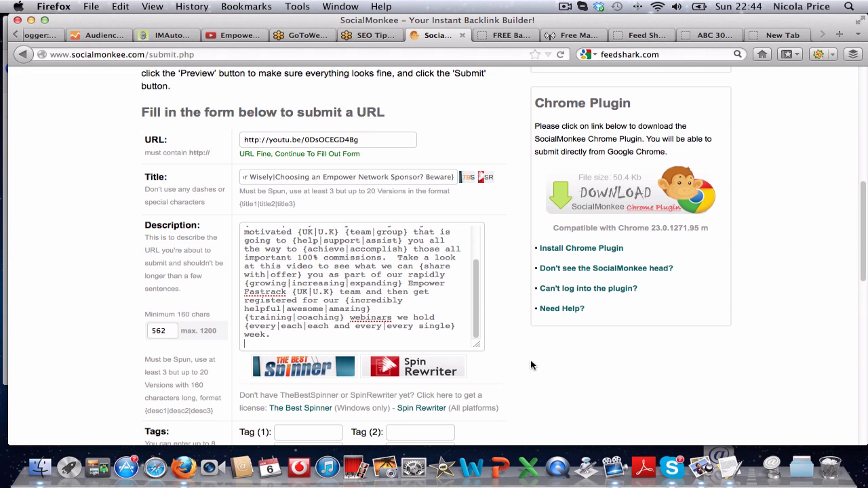
Show the TextEdit keyword list, move its window beside the form's tags, and enter "empower network uk sponsor" as Tag (1).
scroll(541, 376, "down", 4)
scroll(542, 376, "down", 2)
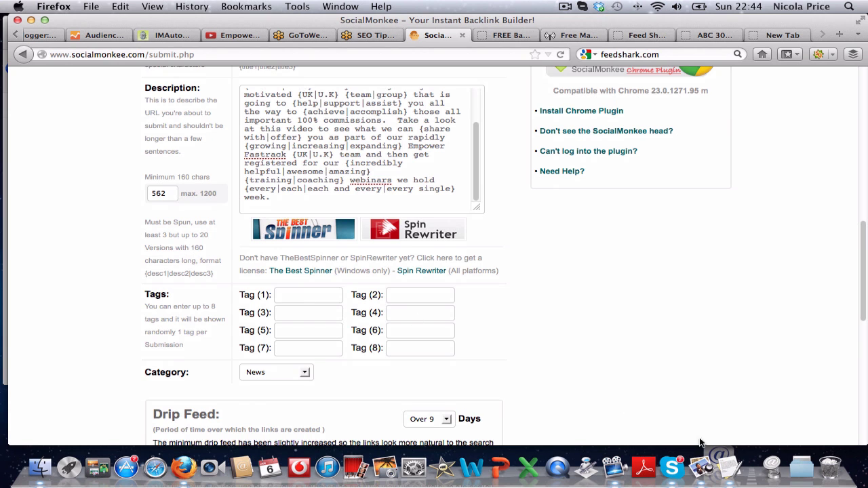
left_click(728, 468)
scroll(450, 250, "down", 10)
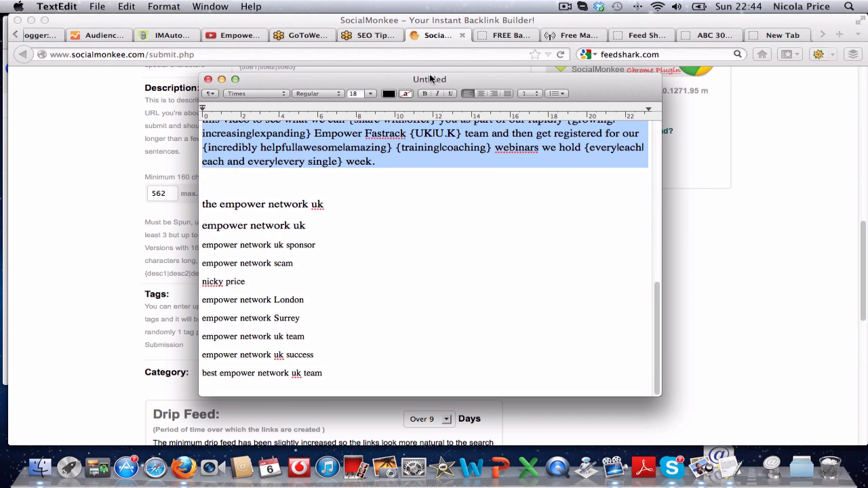
left_click_drag(392, 80, 665, 107)
left_click(283, 298)
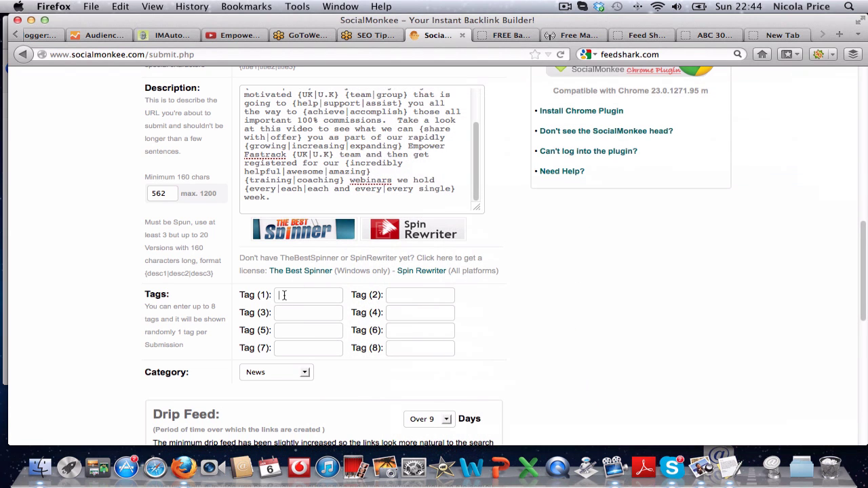
type("empower network uk sponsor")
key("Tab")
Check the TextEdit keyword list and enter "empower network UK sponsor" as Tag (2).
left_click(722, 468)
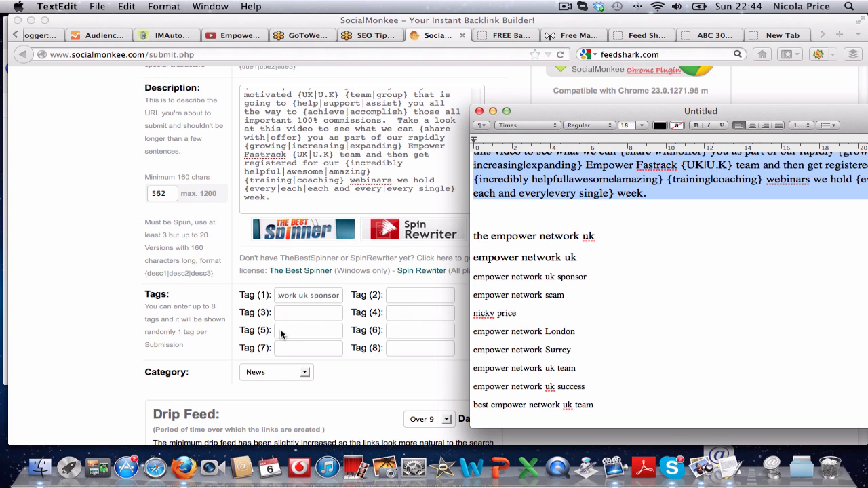
left_click(395, 293)
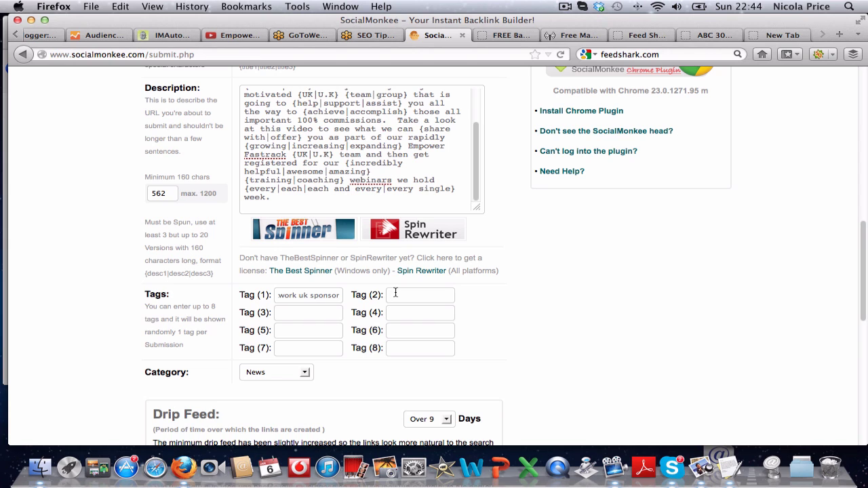
type("empowe")
type("r network UK")
type(" sponsor")
scroll(526, 346, "down", 1)
Recheck the TextEdit keyword list and change Tag (2) to "empower network London".
left_click(728, 471)
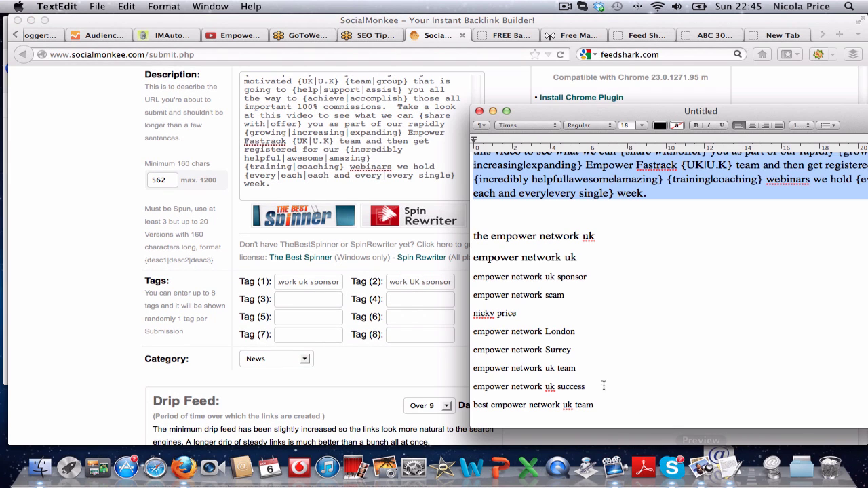
left_click(424, 282)
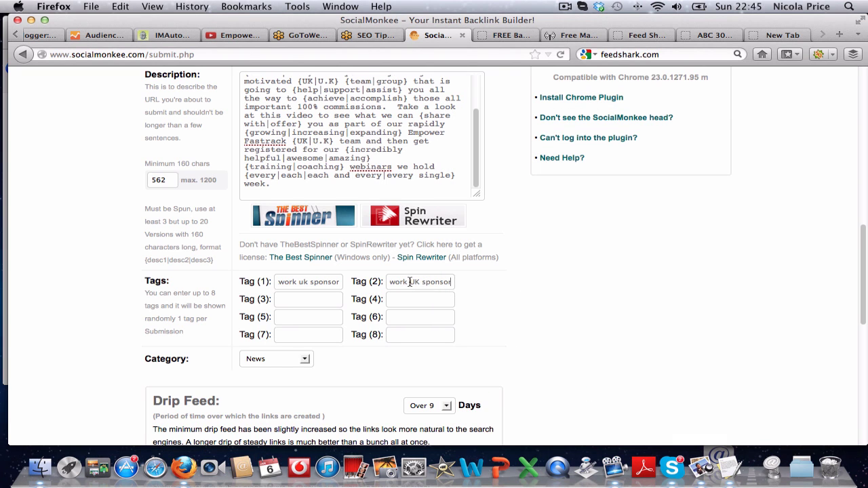
left_click_drag(409, 282, 466, 283)
type("network London")
key("Left")
key("Left")
key("Left")
key("Left")
key("Left")
key("Left")
key("Left")
key("Left")
key("Left")
key("Left")
key("Left")
key("Left")
key("Left")
key("Left")
key("Left")
key("Left")
key("Left")
key("Left")
key("Left")
key("Left")
Check the TextEdit keyword list, enter "the empower network uk" as Tag (3), and enter the marketer's name as Tag (4).
left_click(728, 468)
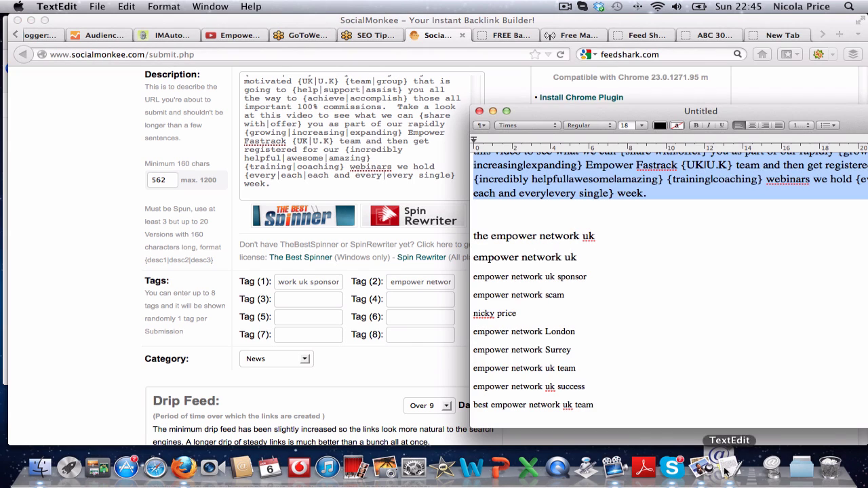
left_click(297, 299)
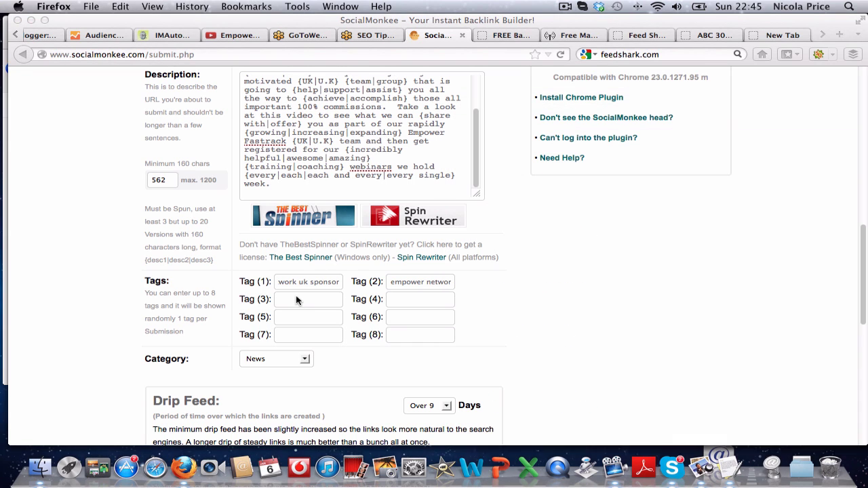
type("the")
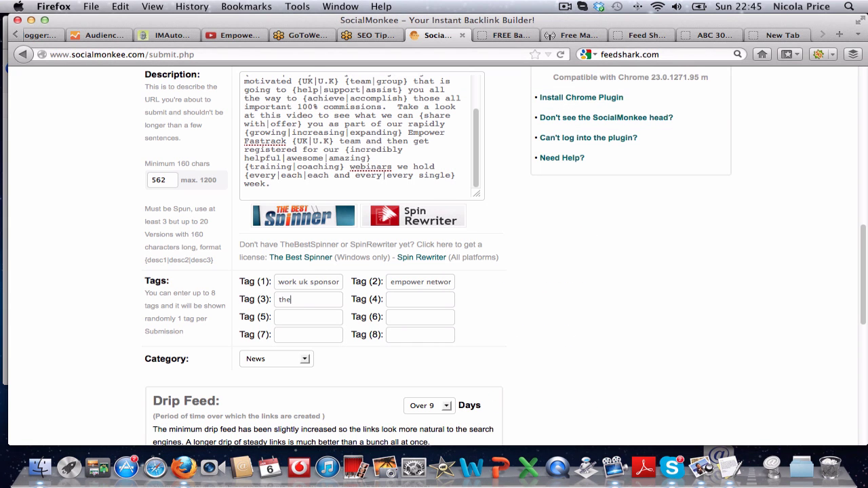
type(" empower network uk")
left_click(423, 299)
type("Nicky Price")
Enter "empower network scam" as Tag (5) and, after rechecking the keyword list, "empower network uk team" as Tag (6).
left_click(288, 320)
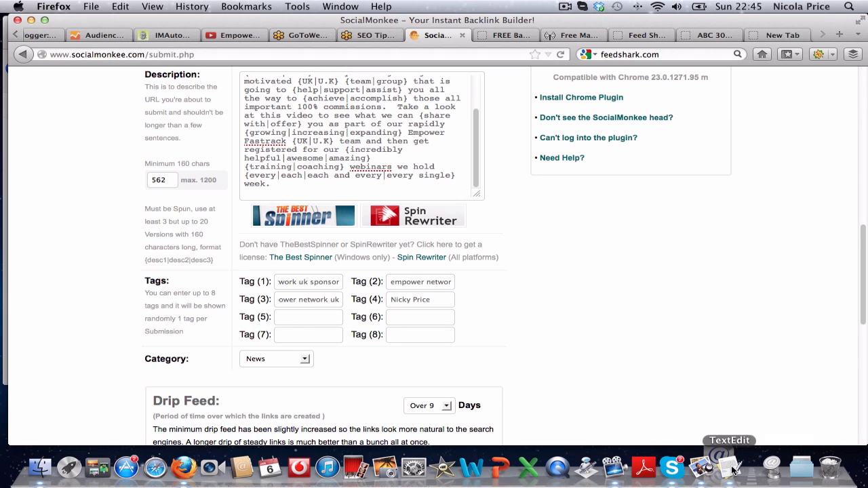
type("empower ")
type("network scam")
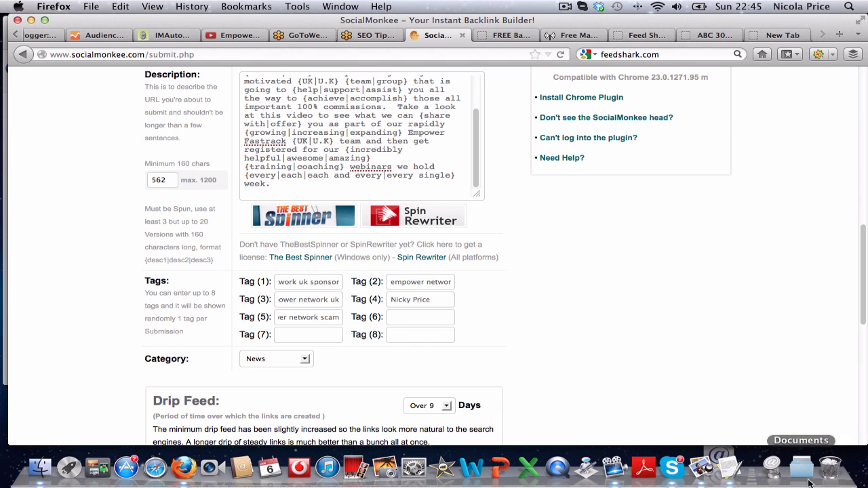
left_click(730, 469)
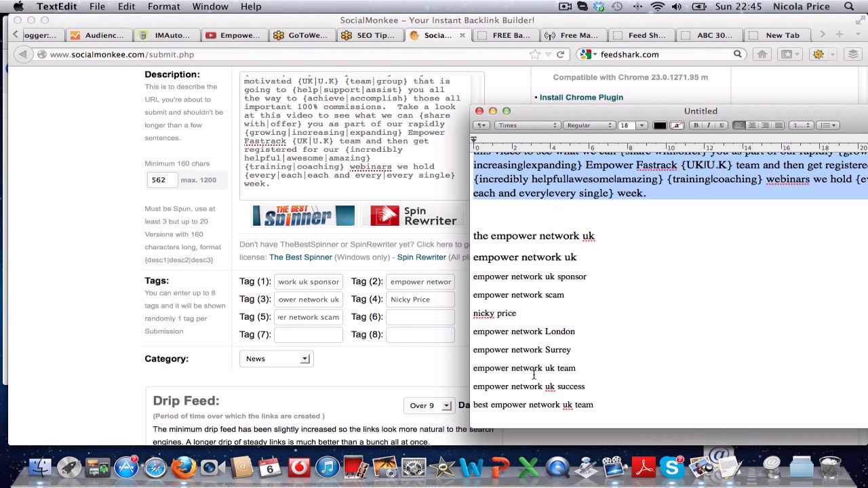
left_click(416, 316)
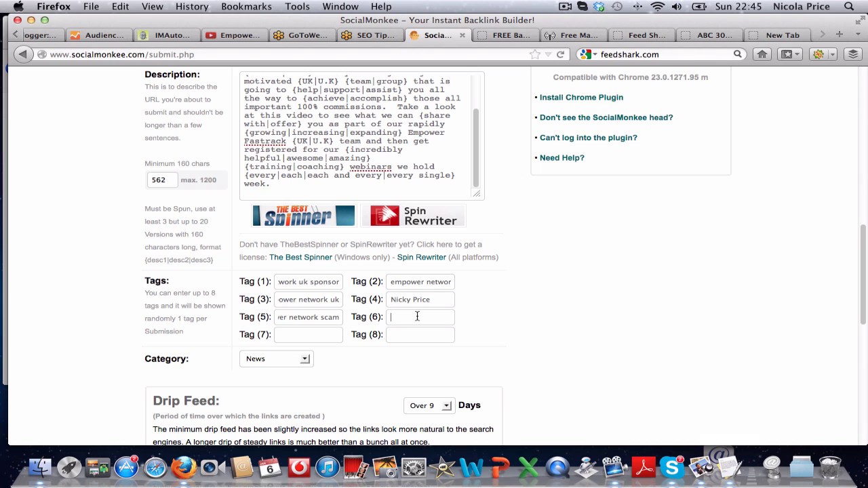
type("empower network uk team")
Enter "empower network uk success" as Tag (7) and, from the keyword list, "best empower network uk team" as Tag (8).
type("empower network uk success")
left_click(727, 468)
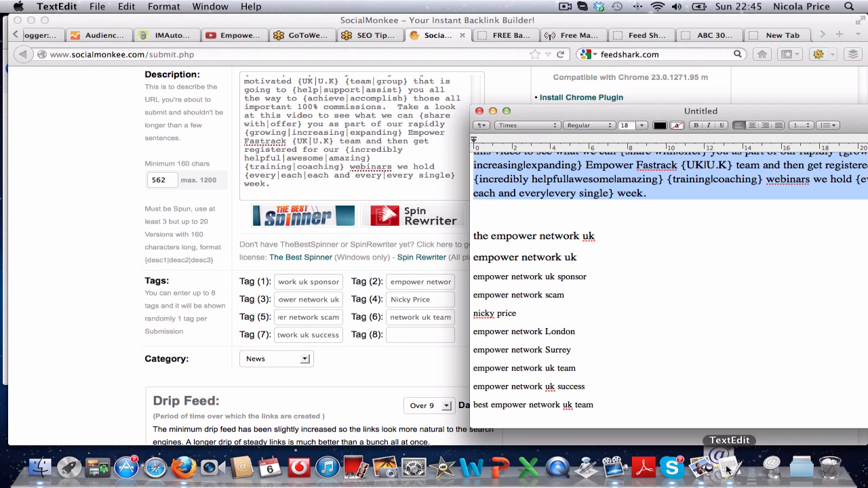
left_click(394, 335)
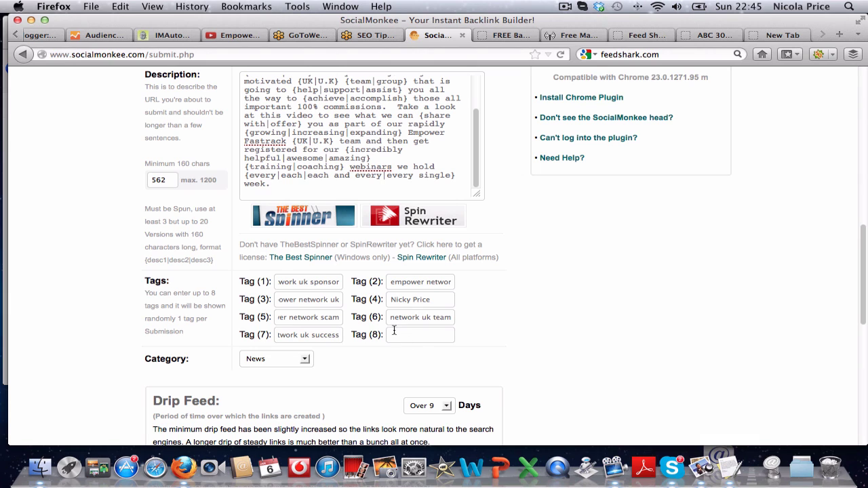
type("best empower network uk te")
type("am")
Set the submission's category to Business.
scroll(112, 374, "down", 4)
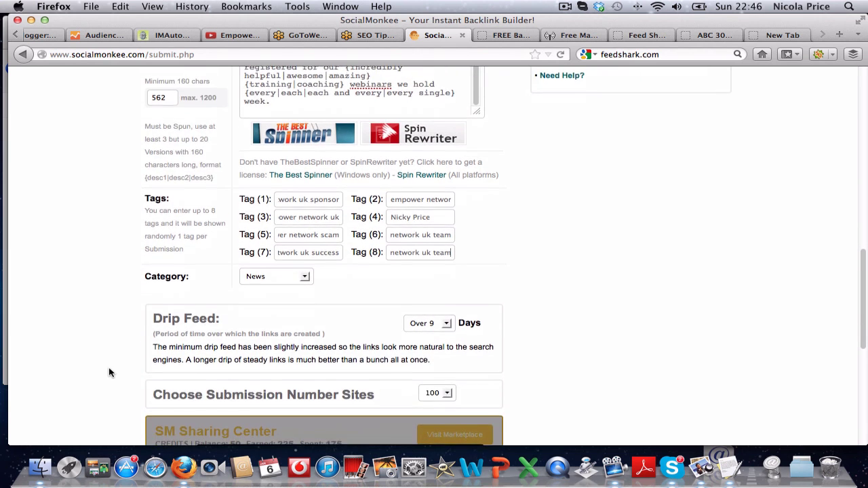
scroll(115, 370, "down", 2)
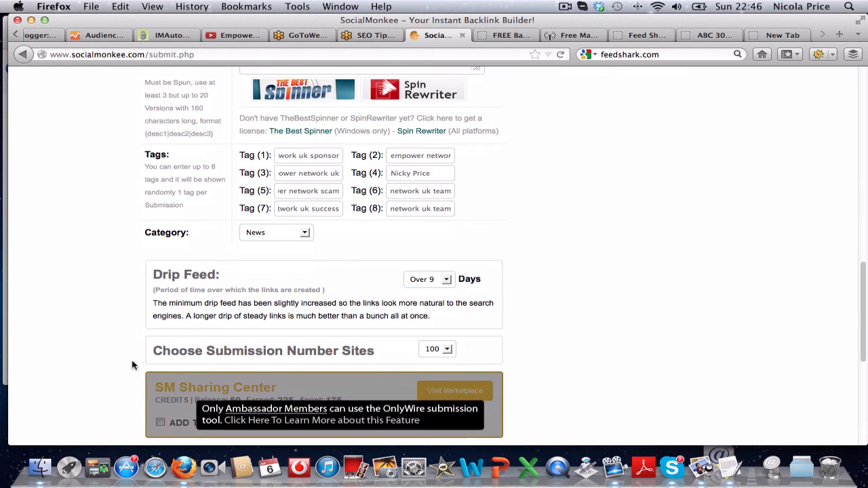
left_click(305, 233)
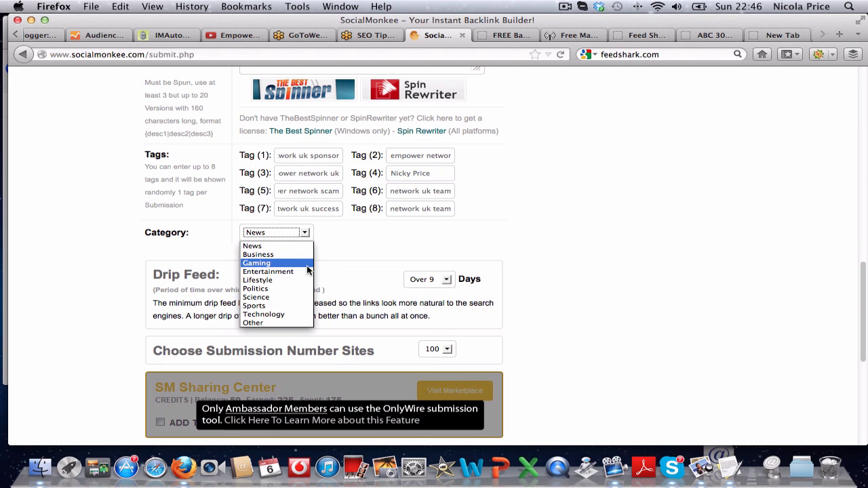
left_click(265, 256)
Set the drip feed to over 10 days and choose 100 as the number of submission sites.
scroll(572, 333, "down", 3)
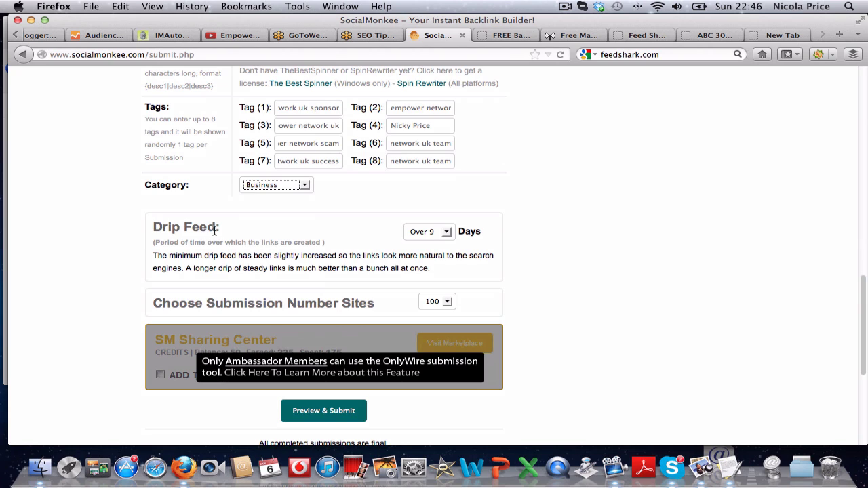
left_click(447, 232)
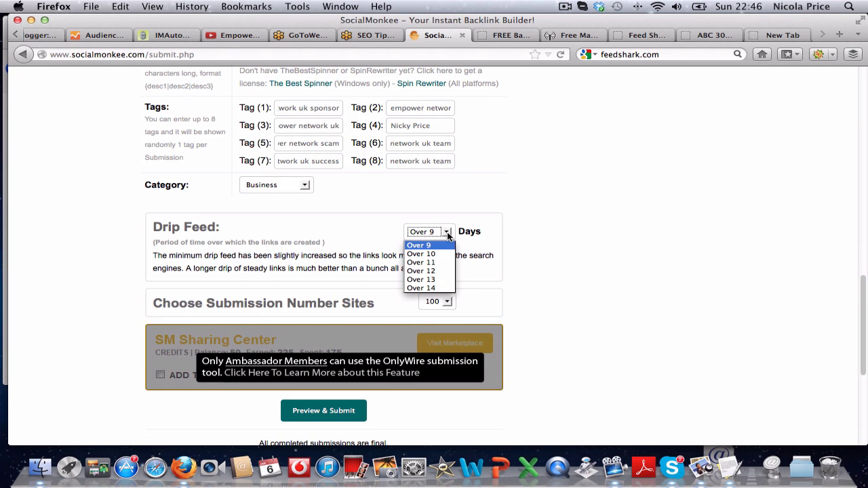
left_click(420, 255)
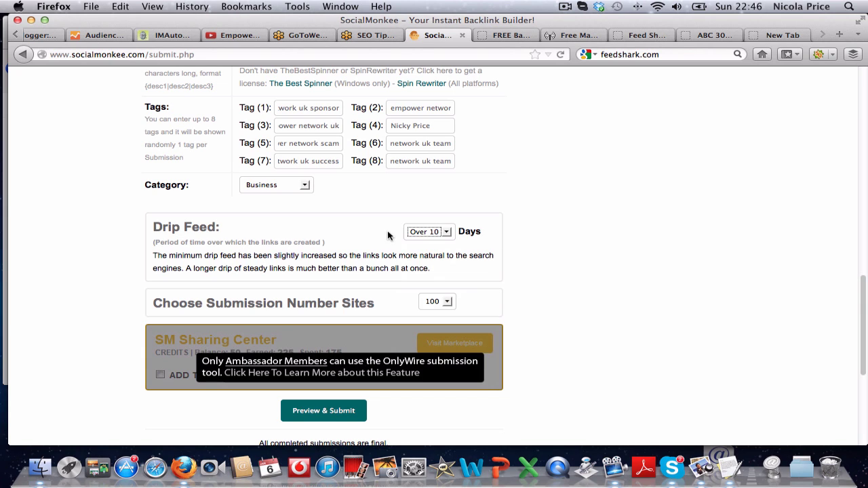
left_click(446, 303)
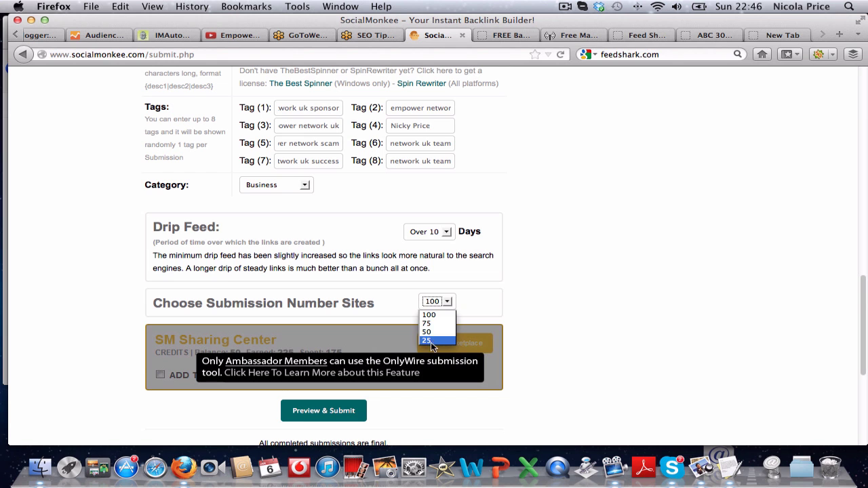
left_click(434, 316)
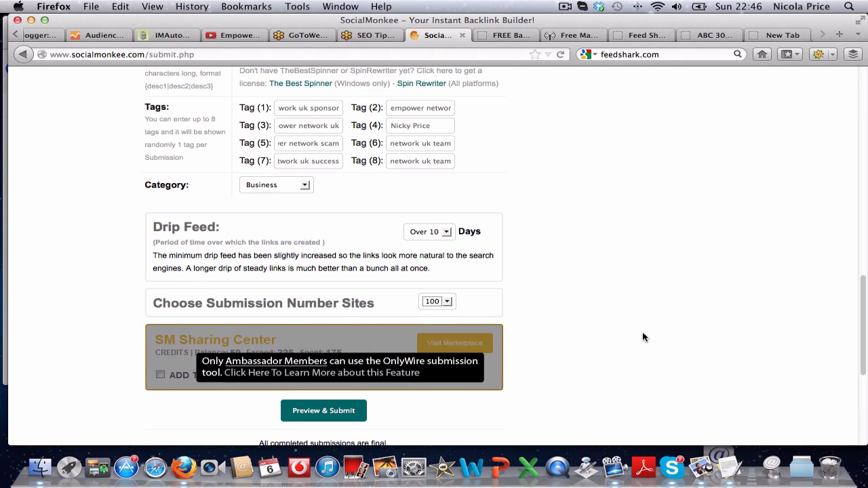
Preview the spun submission and submit it to 100 sites.
scroll(644, 337, "down", 5)
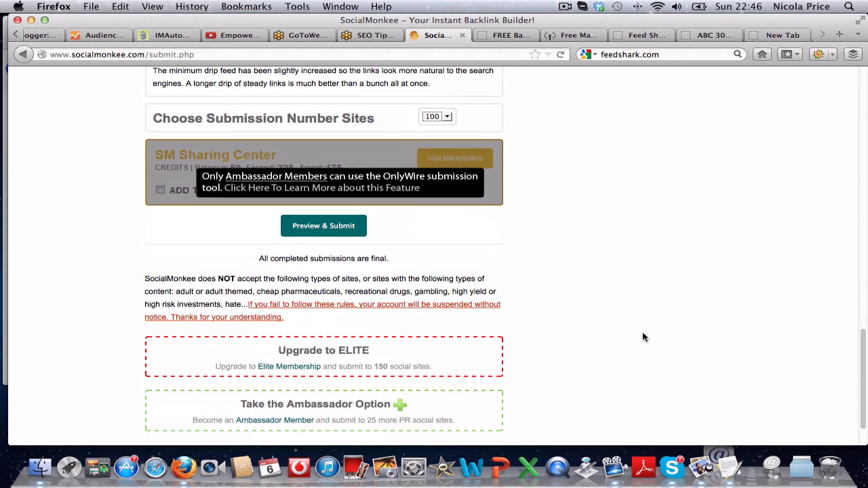
left_click(345, 226)
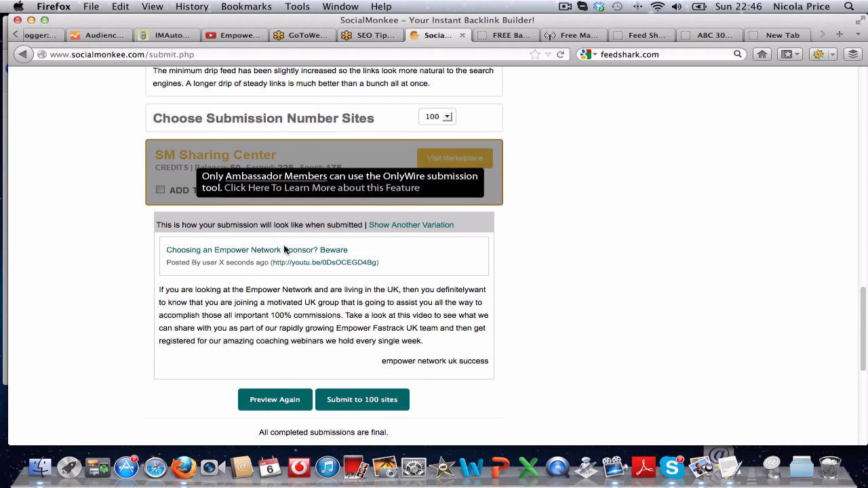
scroll(125, 295, "down", 2)
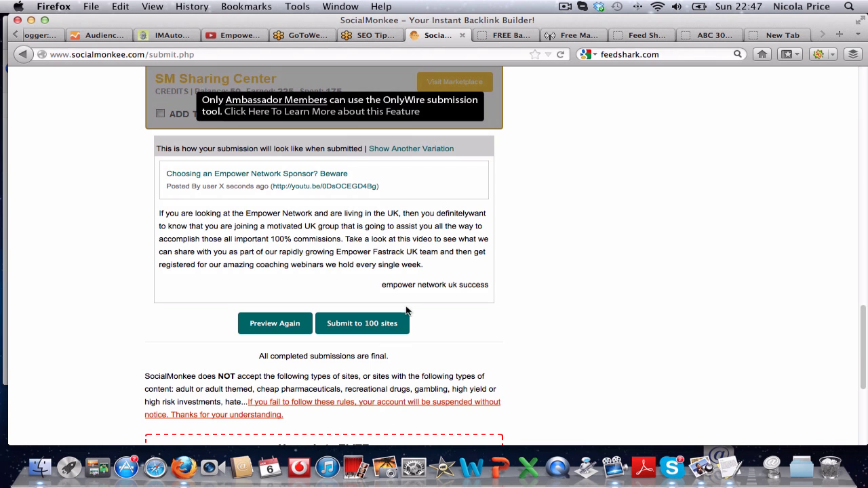
left_click(345, 328)
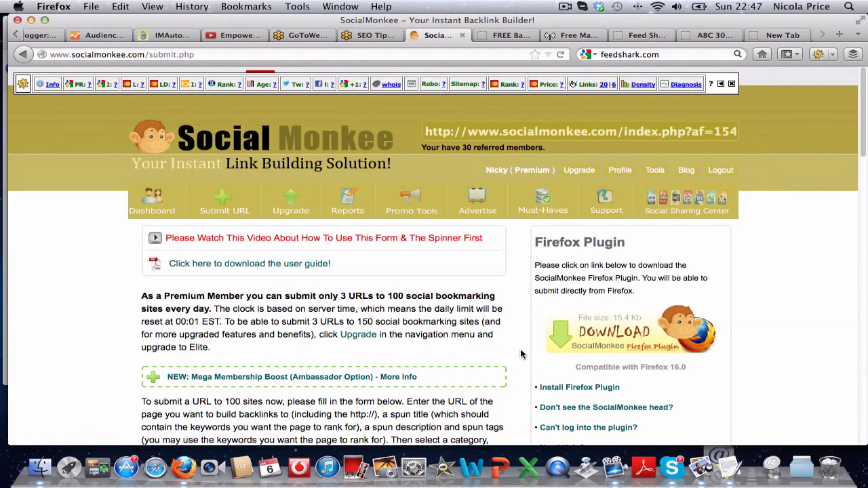
Examine the submit page for the status message of the new submission.
scroll(410, 381, "down", 1)
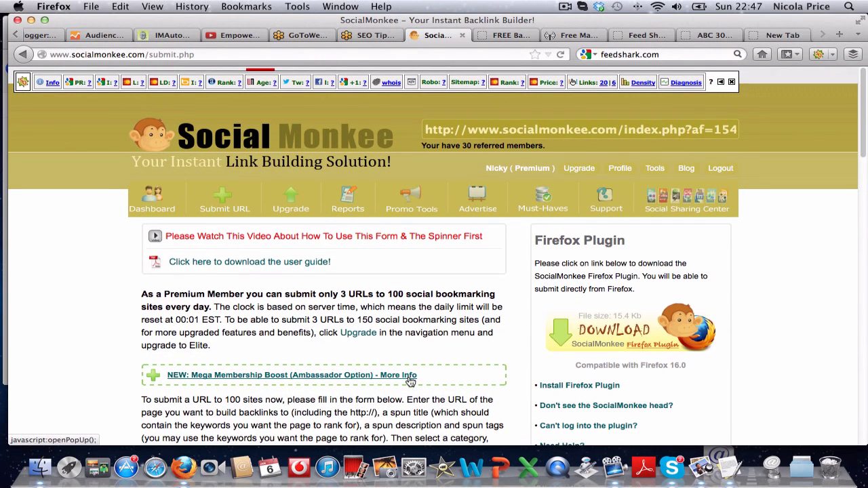
scroll(410, 381, "down", 2)
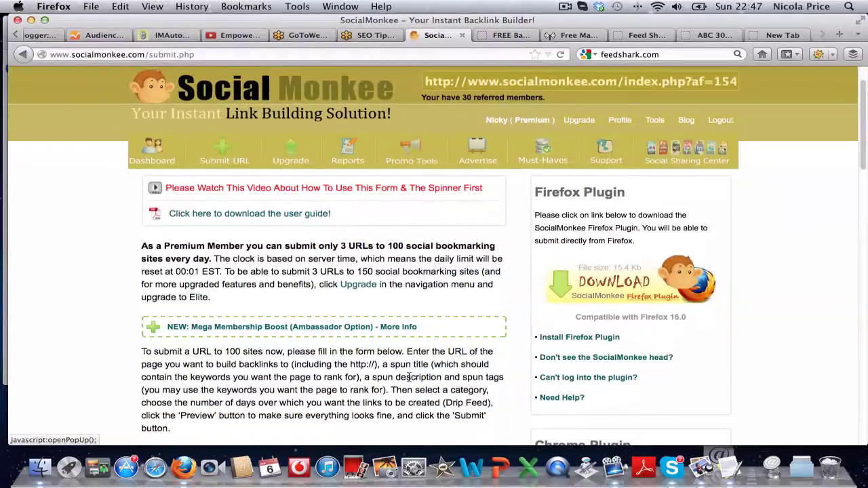
scroll(409, 378, "down", 2)
scroll(409, 378, "down", 2)
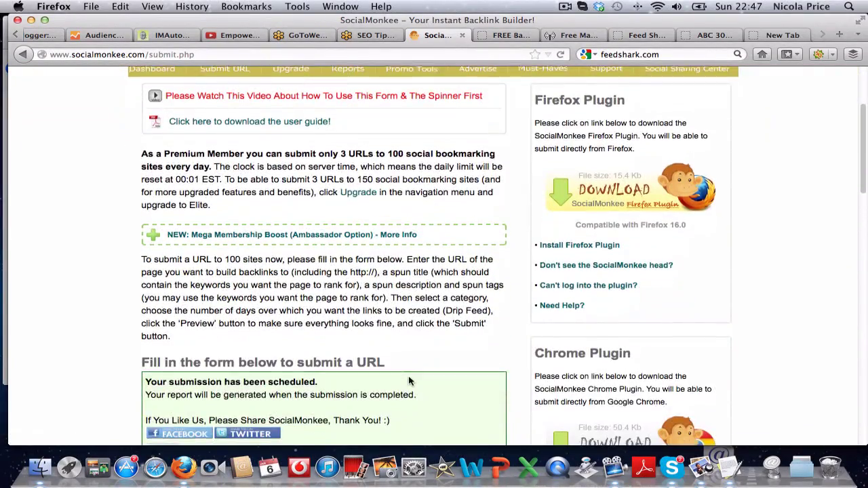
scroll(409, 377, "down", 8)
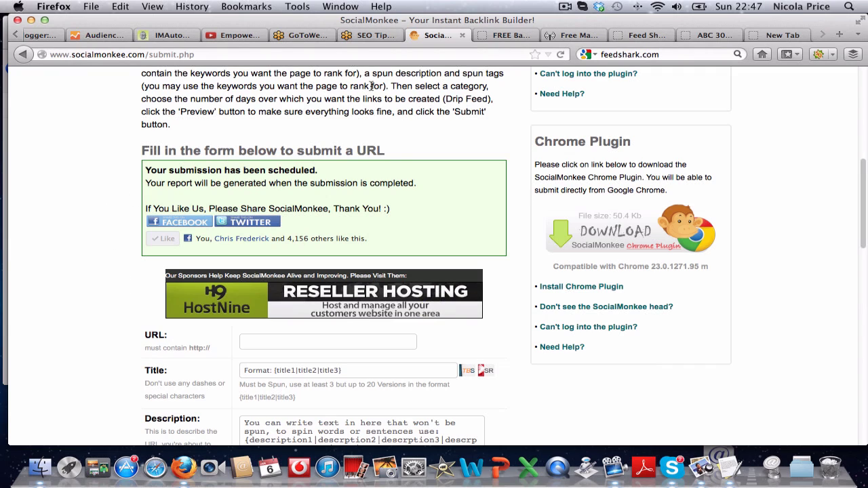
scroll(448, 209, "up", 3)
scroll(447, 209, "up", 8)
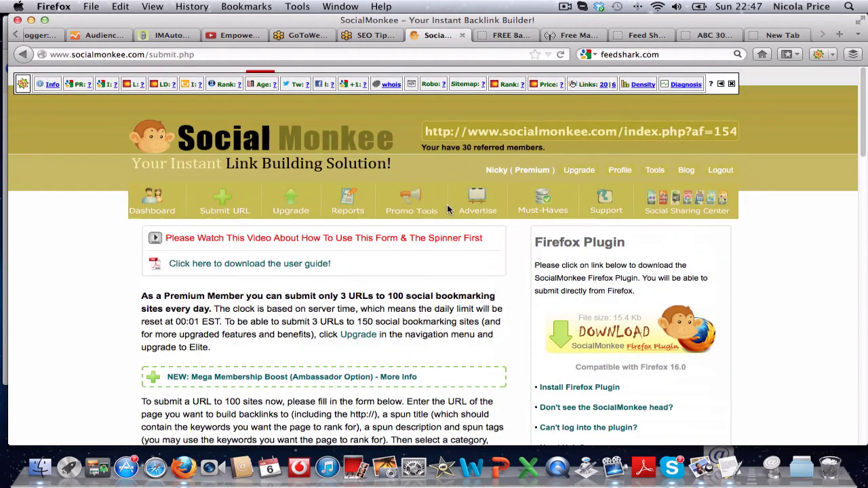
Go to the link reports and download the report submitted on 12-12-2012, opening it with TextEdit.
left_click(349, 204)
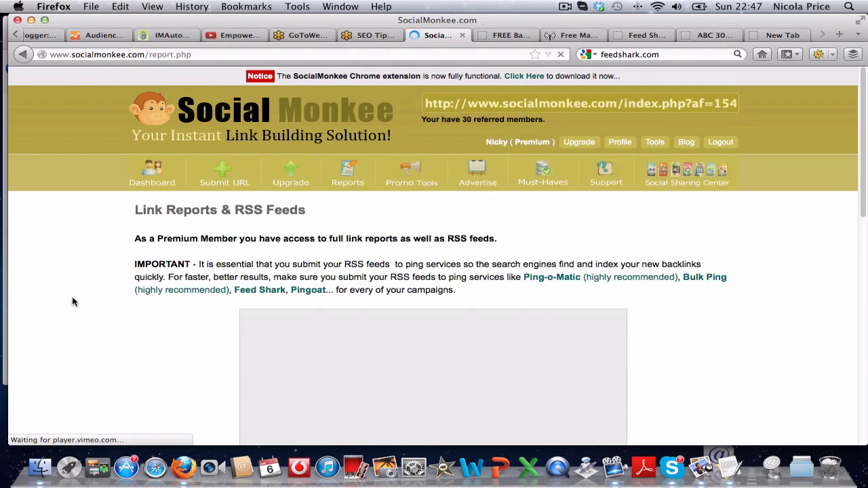
scroll(624, 356, "down", 15)
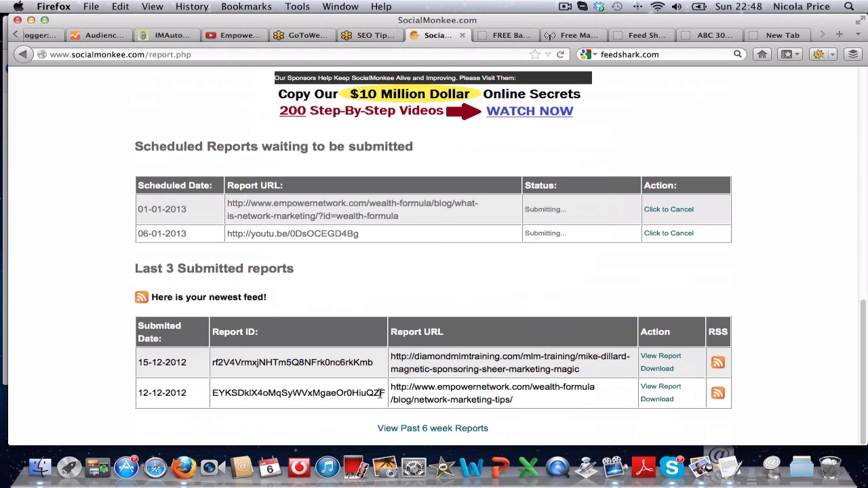
left_click(656, 401)
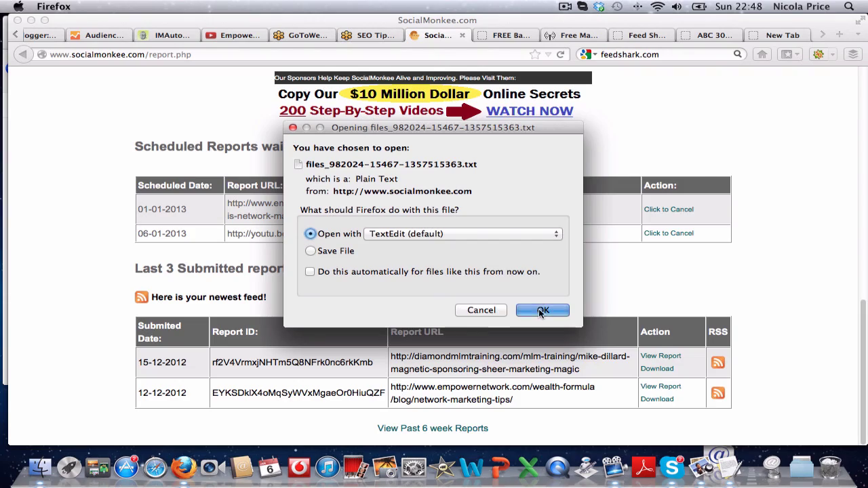
left_click(538, 308)
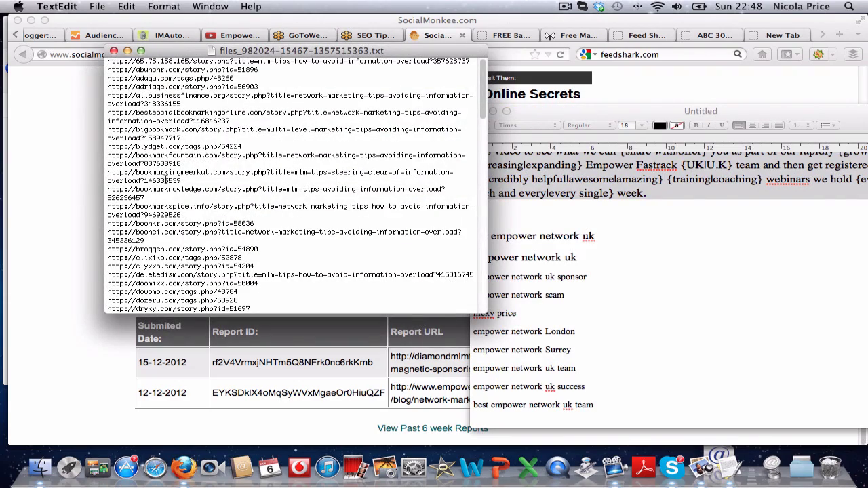
Look through the backlink URLs in the downloaded report and select the whole list.
scroll(200, 251, "down", 5)
scroll(200, 252, "down", 20)
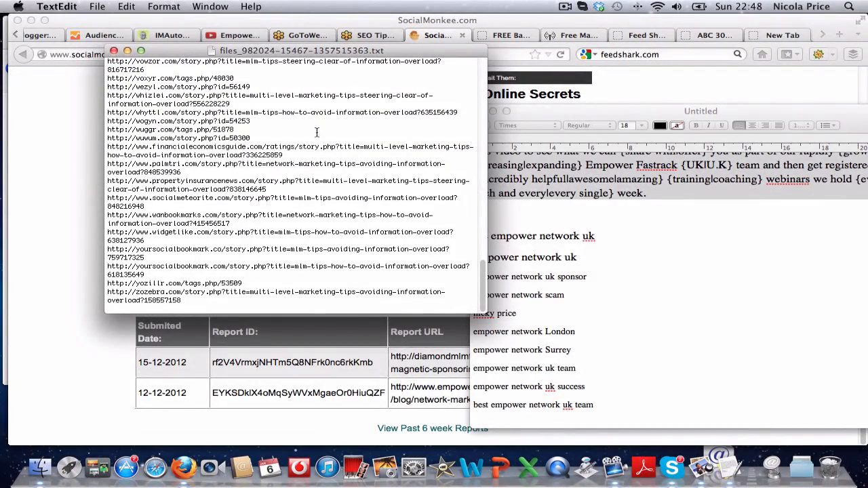
scroll(306, 117, "up", 15)
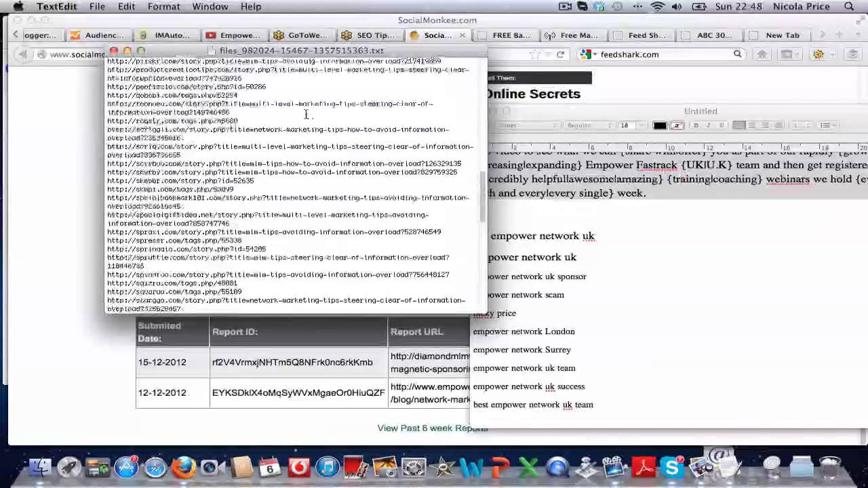
scroll(306, 114, "up", 15)
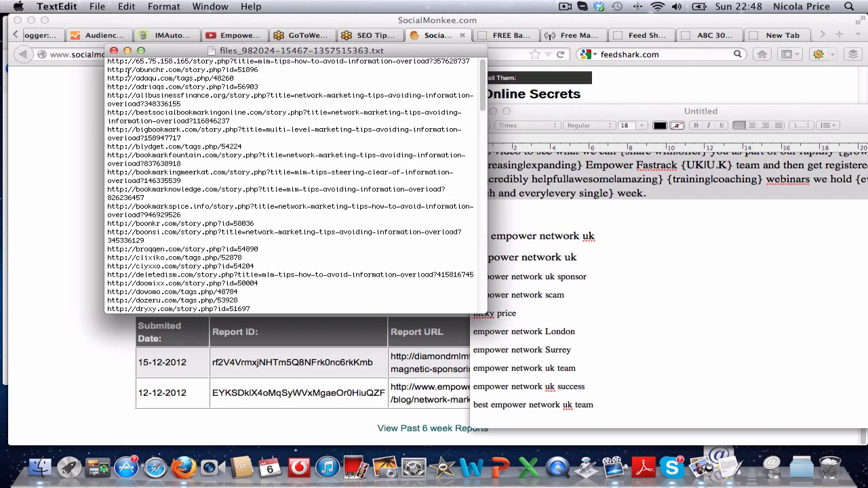
key("super+a")
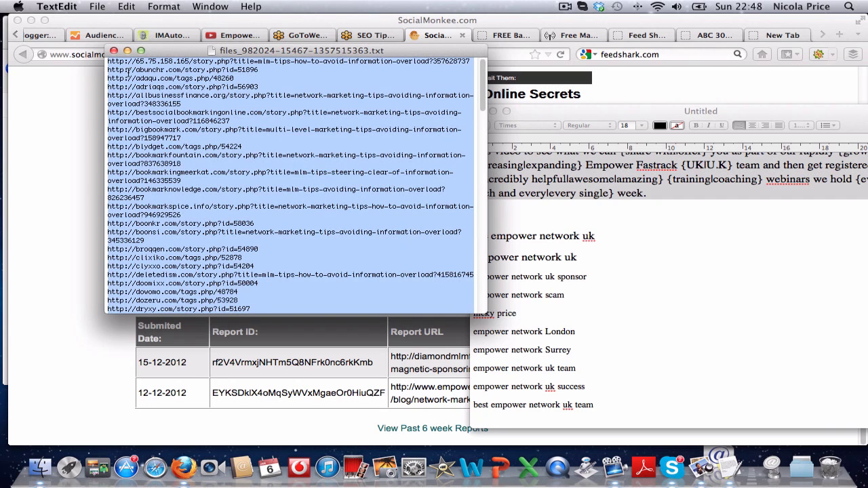
Open 247pinger.com in a new browser tab.
left_click(839, 36)
left_click(839, 37)
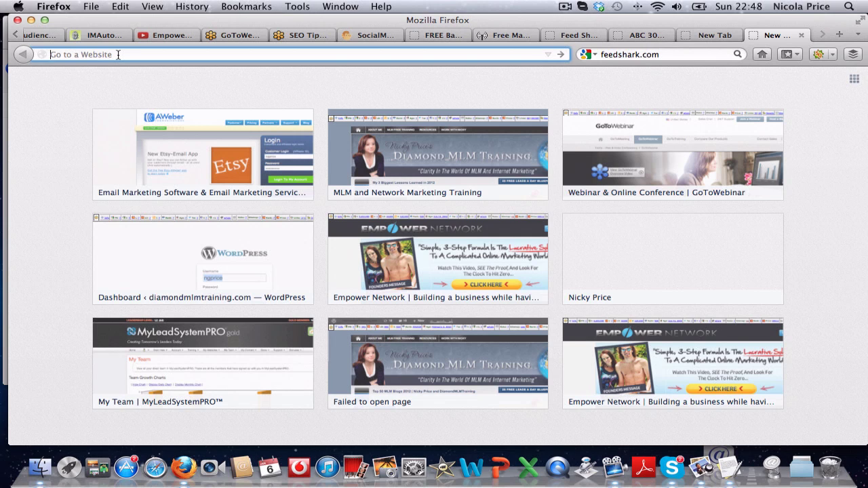
type("247pinger.com/")
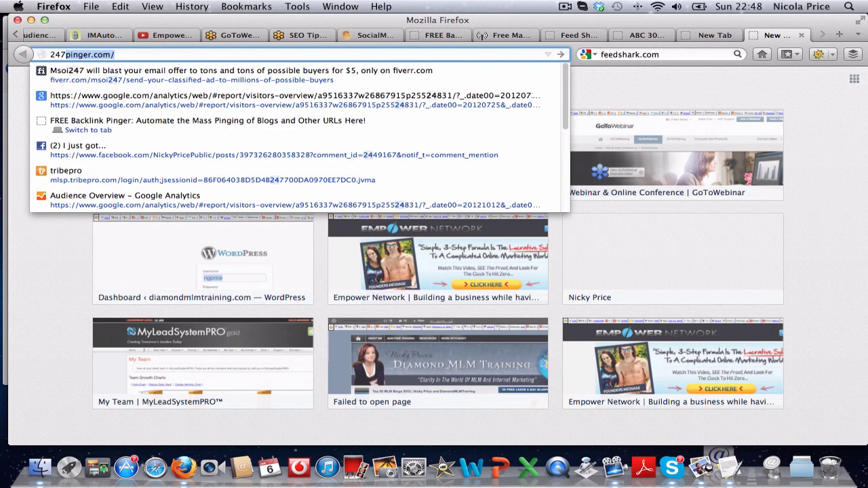
key("Return")
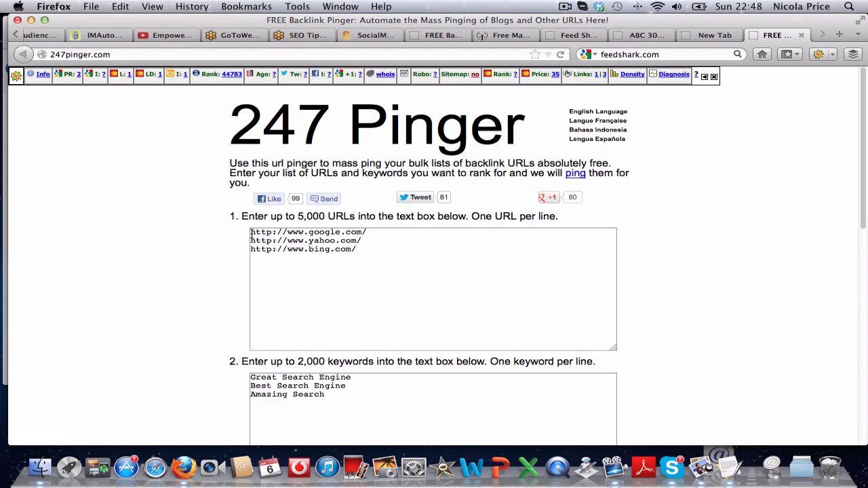
Replace the sample URLs in the 247 Pinger URL box with the copied list of backlink URLs.
left_click(369, 249)
key("super+v")
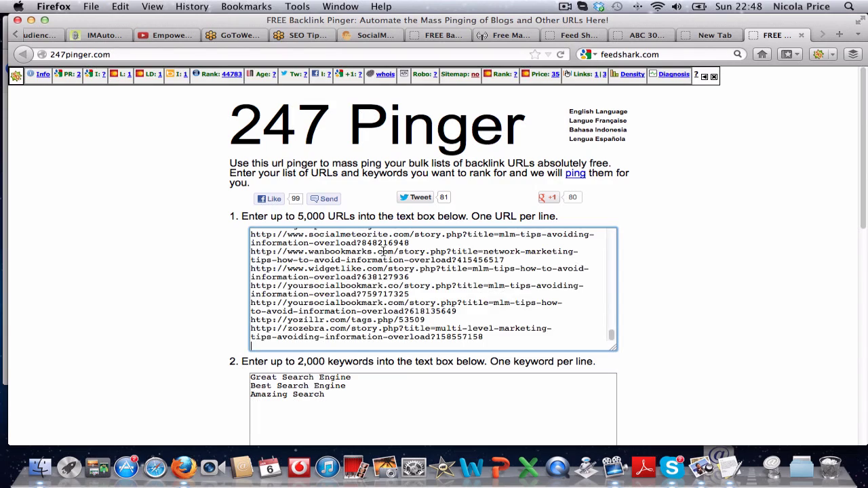
scroll(380, 288, "up", 15)
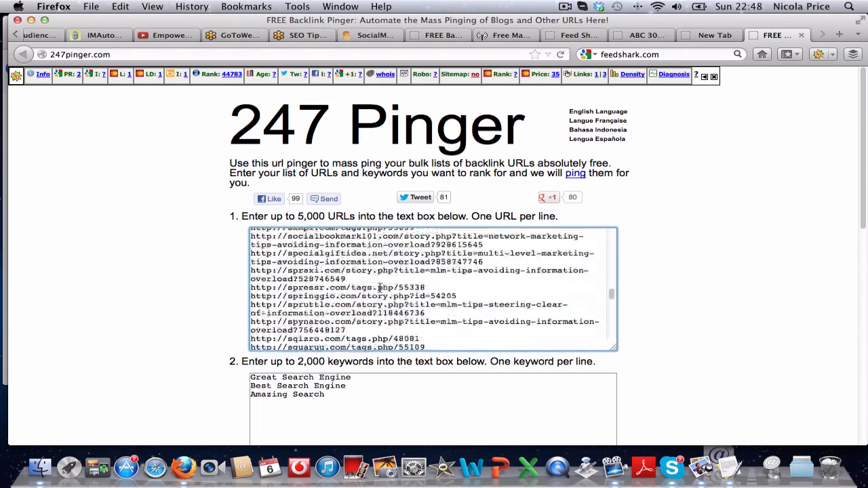
scroll(381, 288, "up", 3)
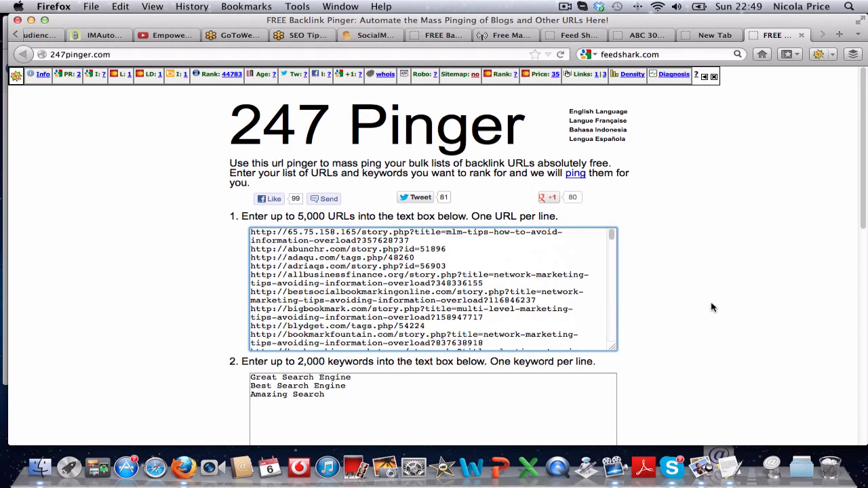
Clear the sample keywords from the 247 Pinger keyword box and make it ready for new entries.
scroll(712, 306, "down", 5)
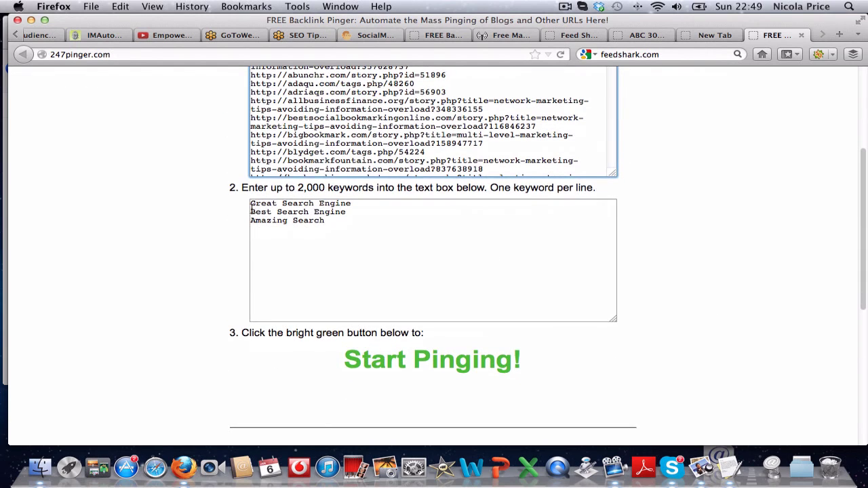
left_click(252, 207)
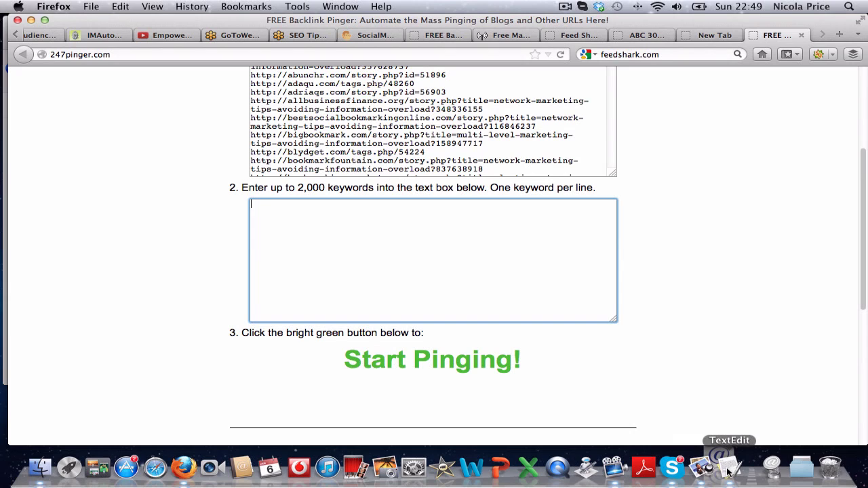
scroll(698, 428, "up", 3)
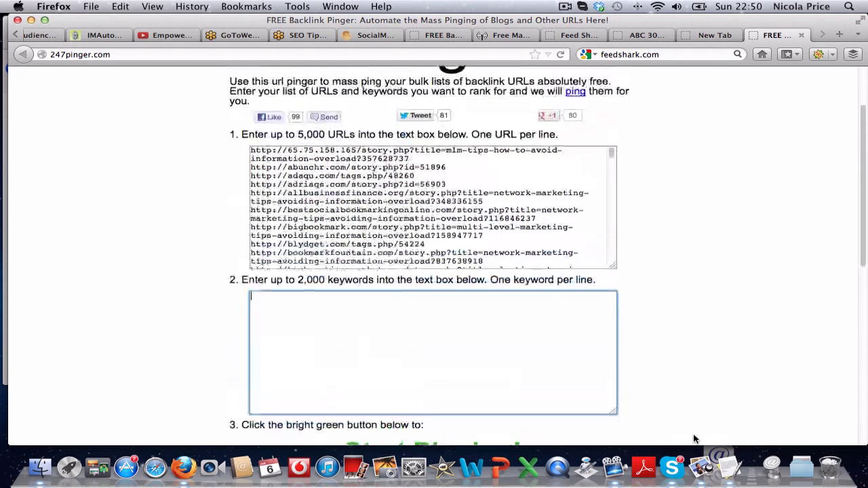
scroll(694, 439, "down", 1)
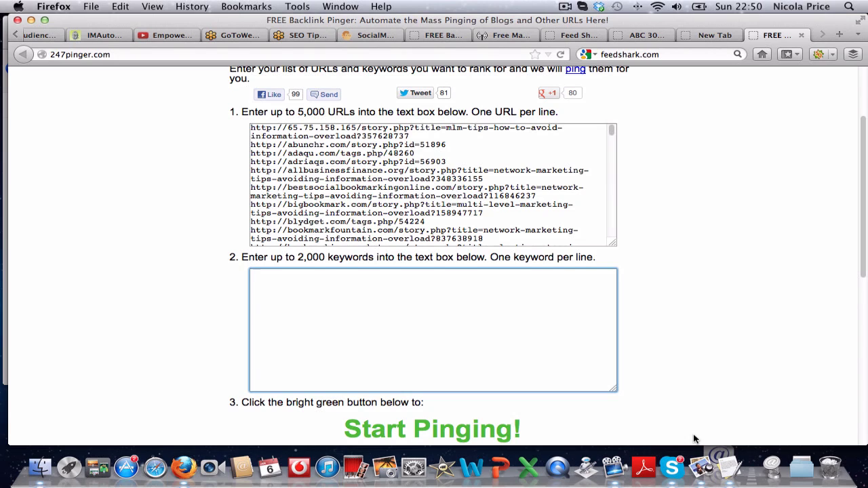
left_click(269, 280)
scroll(262, 364, "down", 2)
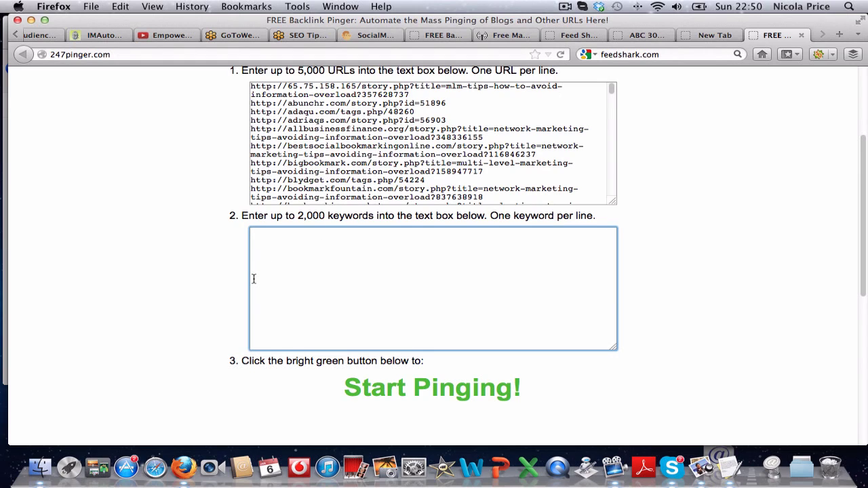
Enter the marketer's name, "click here", "mlm tips", "information overload" and "avoid information overload" as keywords, one per line.
type("nicky price")
key("Return")
type("click here")
key("Return")
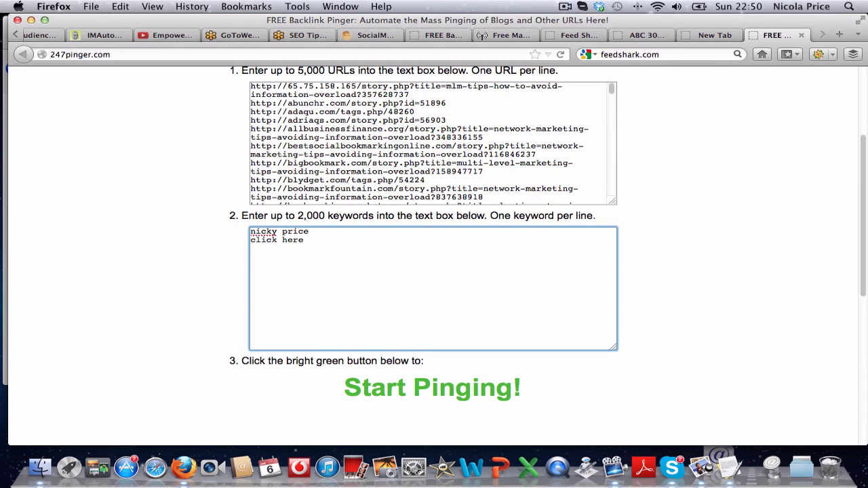
type("mlm tips ")
type("information over")
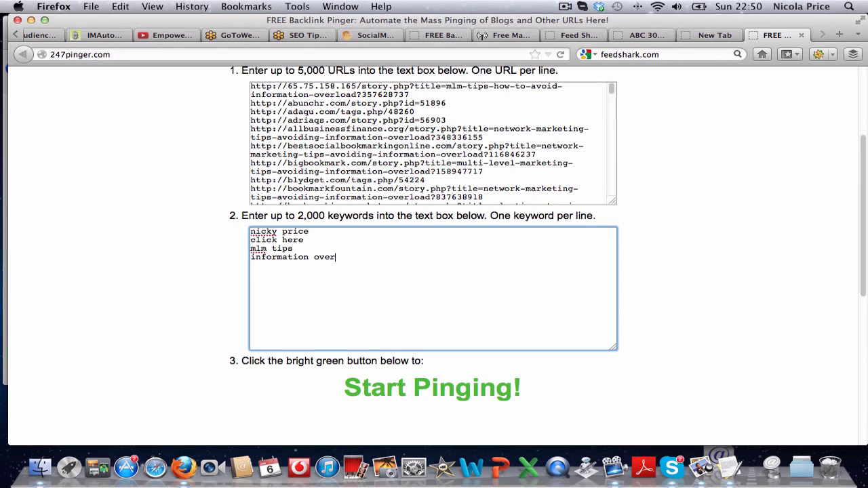
type("load ")
type("avoid information o")
type("verload")
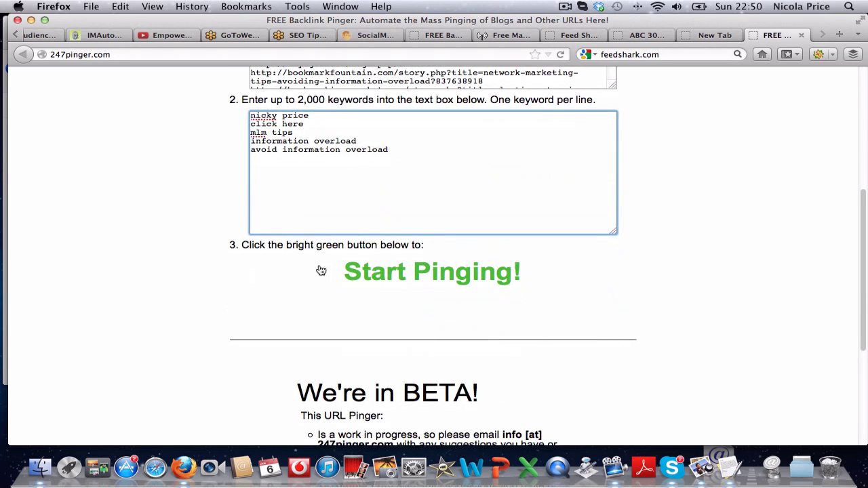
scroll(624, 319, "down", 3)
scroll(623, 319, "up", 5)
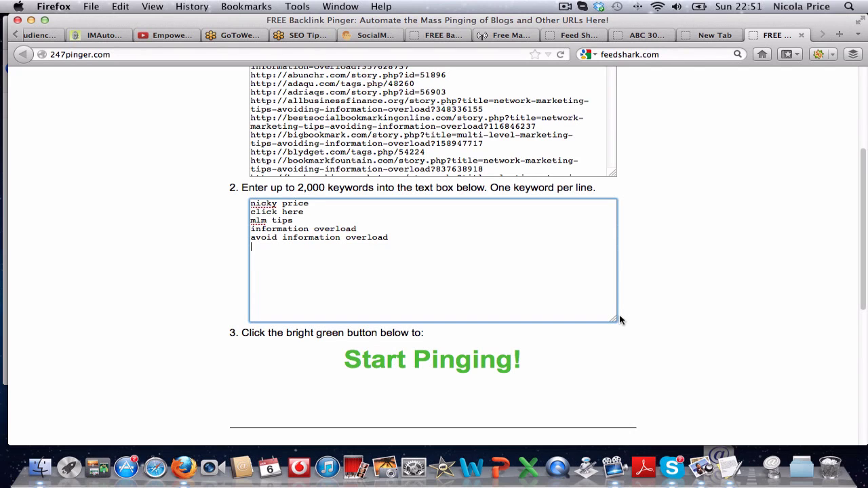
Load bulkping.com in the current tab and paste the copied backlink URLs into its list of websites.
left_click(109, 55)
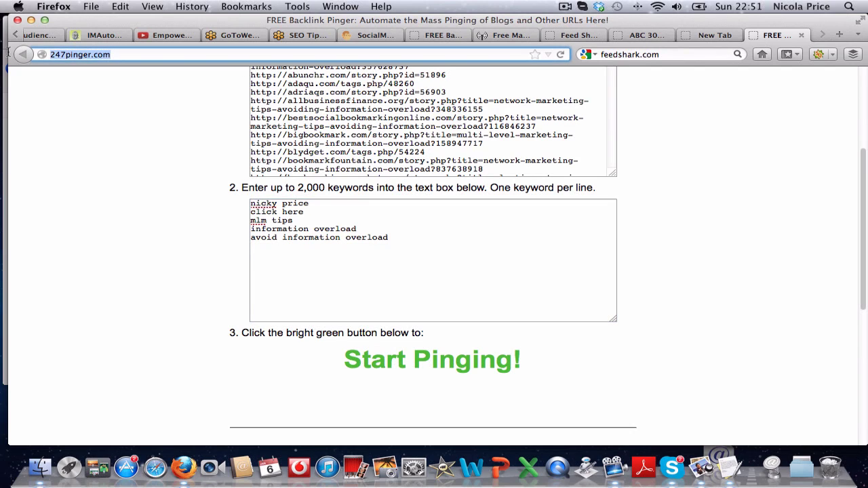
type("bulk")
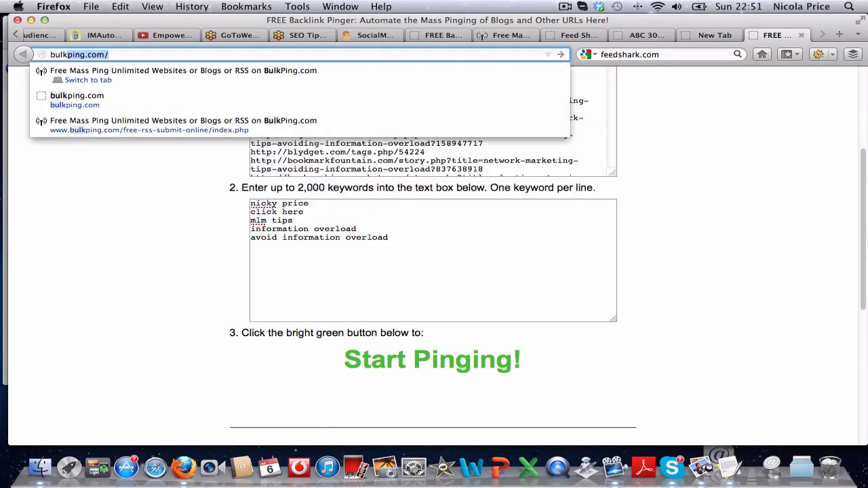
key("Return")
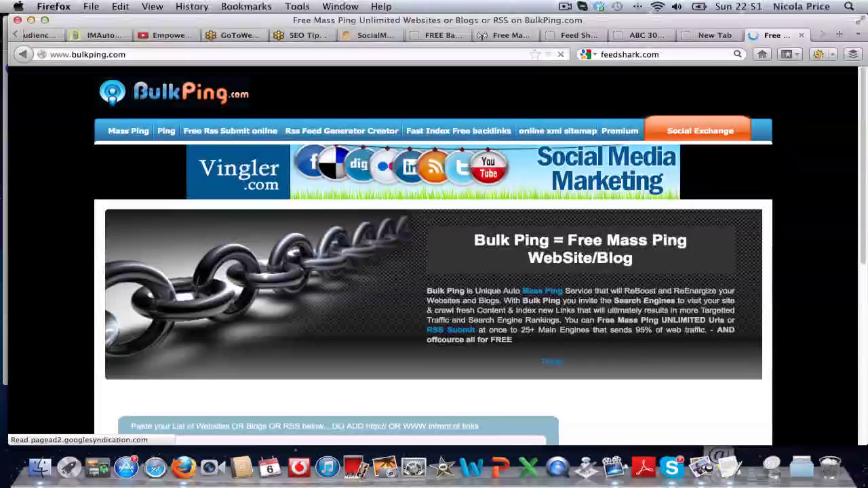
scroll(227, 300, "down", 5)
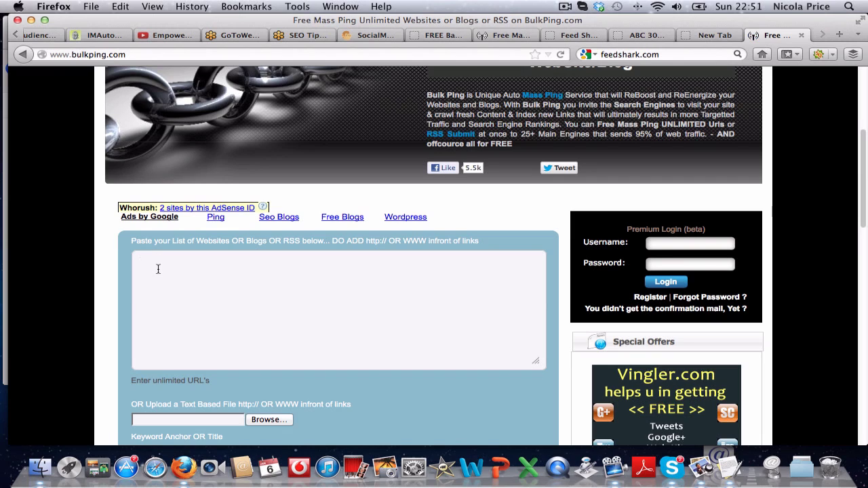
left_click(158, 269)
type("http://www.palmri.com/story.php?title=network-marketing-tips-avoiding-information-overload?848539936 http://www.propertyinsurancenews.com/story.php?title=multi-level-marketing-tips-steering-clear-of-information-overload?838146645 http://www.socialmeteorite.com/story.php?title=mlm-tips-avoiding-information-overload?848216948 http://www.wanbookmarks.com/story.php?title=network-marketing-tips-how-to-avoid-information-overload?415456517 http://www.widgetlike.com/story.php?title=mlm-tips-how-to-avoid-information-overload?638127936 http://yoursocialbookmark.co/story.php?title=mlm-tips-avoiding-information-overload?759717325 http://yoursocialbookmark.com/story.php?title=mlm-tips-how-to-avoid-information-overload?618135649 http://yozillr.com/tags.php/53509 http://zozebra.com/story.php?title=multi-level-marketing-tips-avoiding-information-overload?158557158")
Set the Keyword Anchor or Title to "Network Marketing Tips to Avoid Information Overload".
scroll(224, 305, "down", 5)
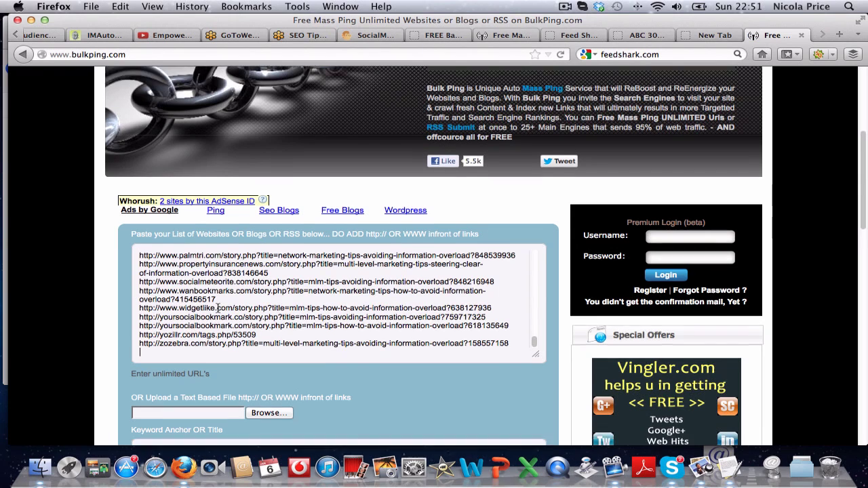
scroll(226, 311, "down", 2)
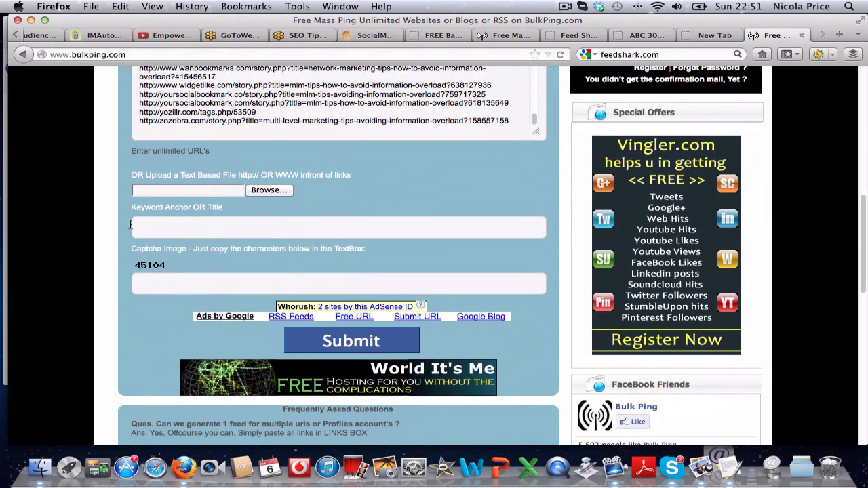
left_click(152, 227)
type("Network M")
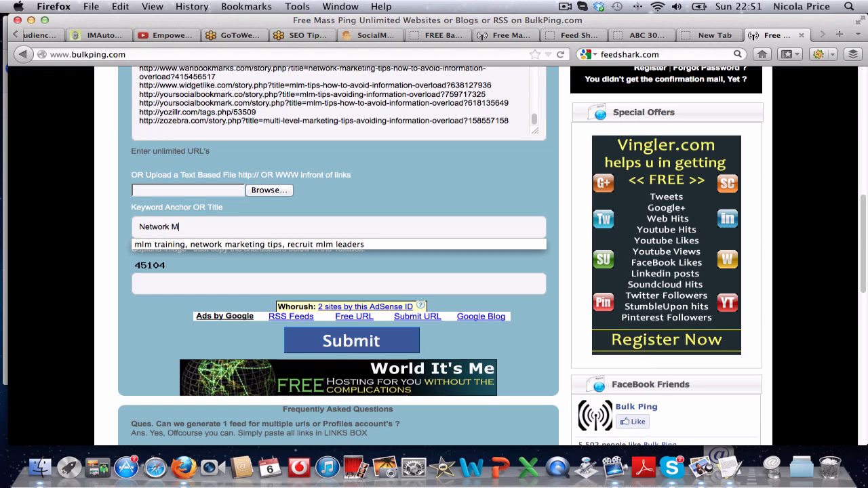
key("BackSpace")
key("BackSpace")
key("BackSpace")
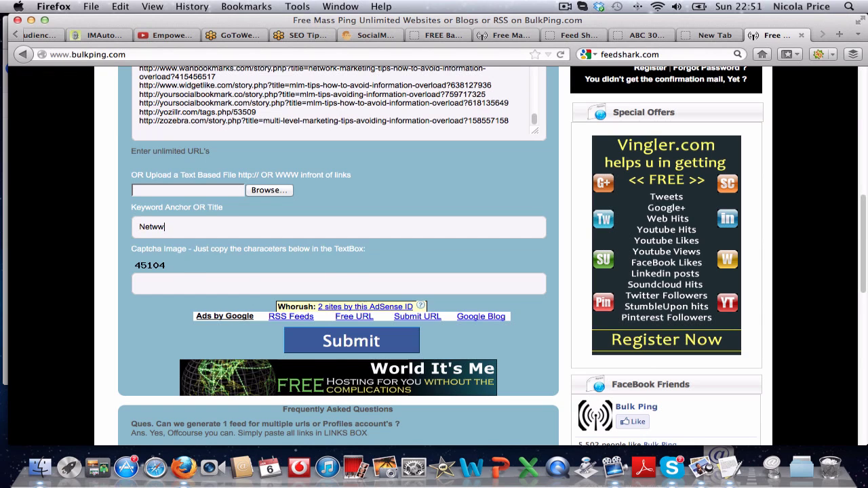
type("rk Markeitn")
key("BackSpace")
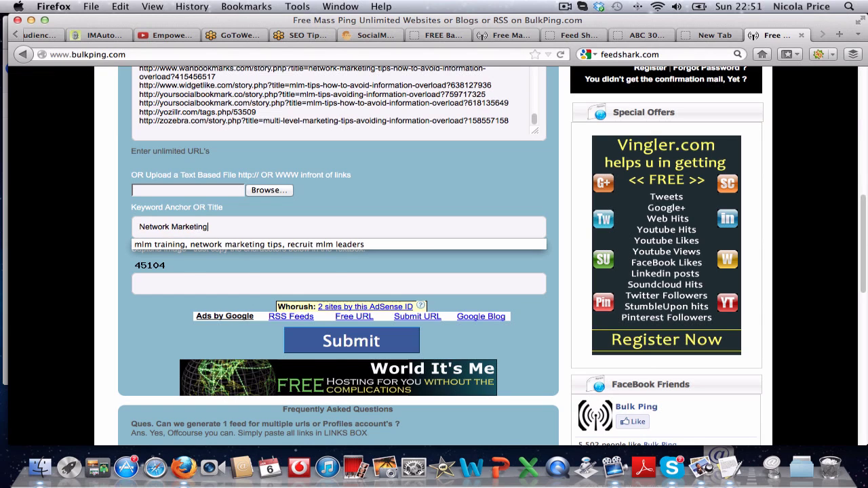
key("BackSpace")
key("BackSpace")
key("BackSpace")
key("BackSpace")
key("BackSpace")
key("BackSpace")
type("t")
key("BackSpace")
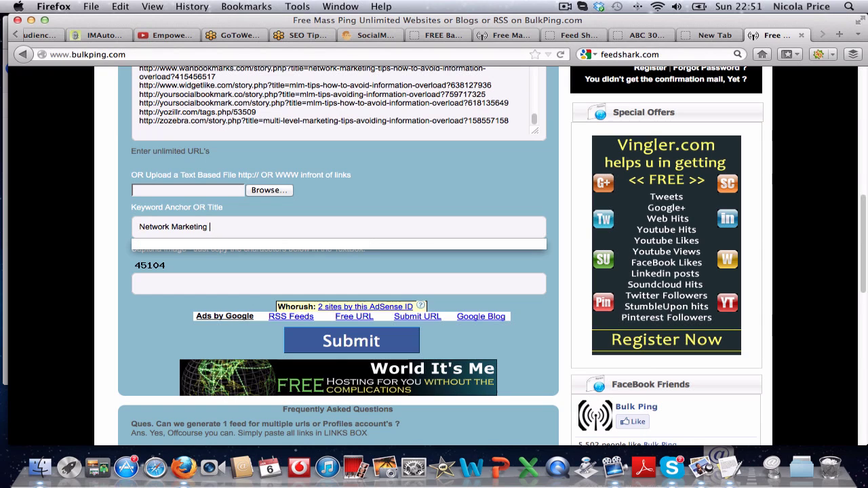
type("Tips to avoi")
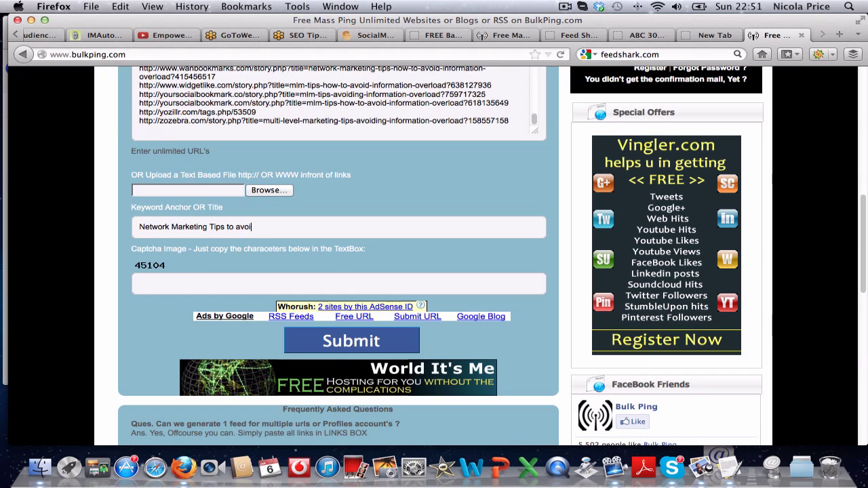
type("d Information Overlao")
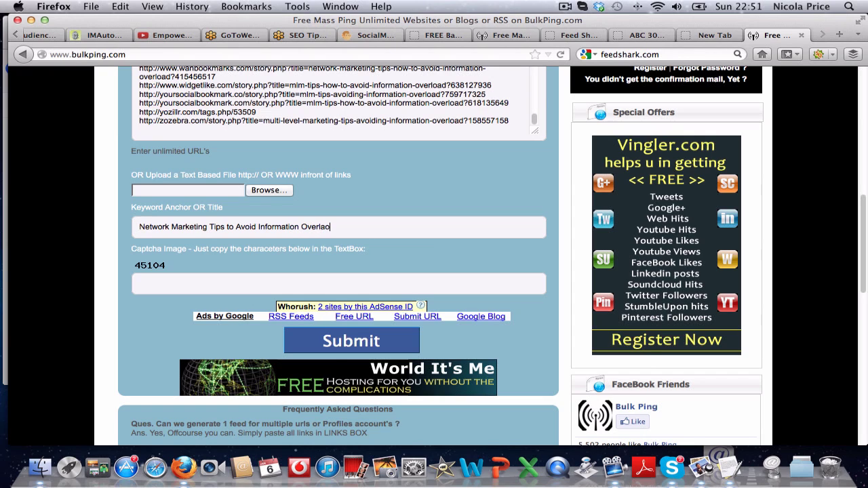
key("BackSpace")
key("BackSpace")
Fill in the captcha characters and submit the backlink URLs for mass pinging.
type("45")
left_click(358, 344)
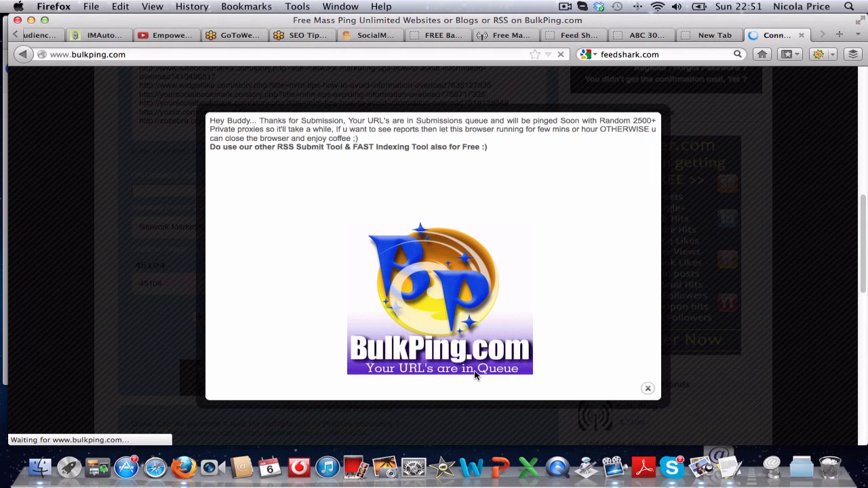